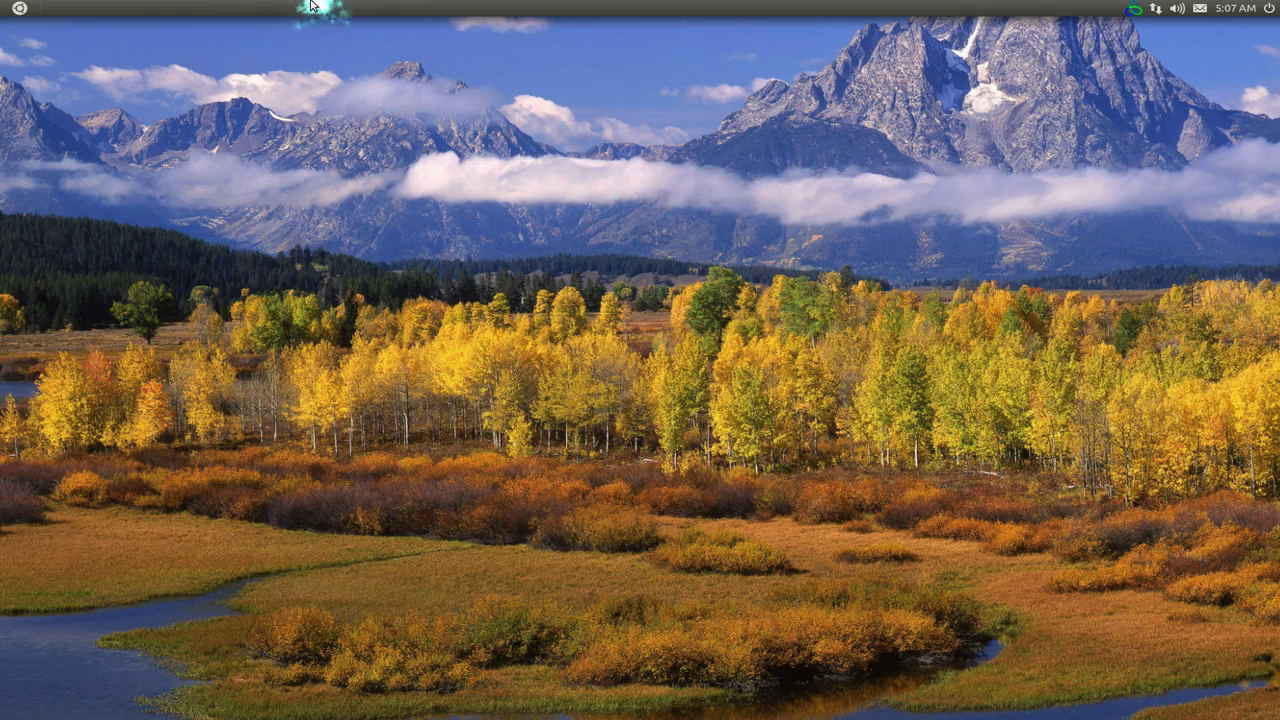
# Search the Dash for 'soft' and launch Ubuntu Software Center.
pyautogui.moveTo(3, 12)
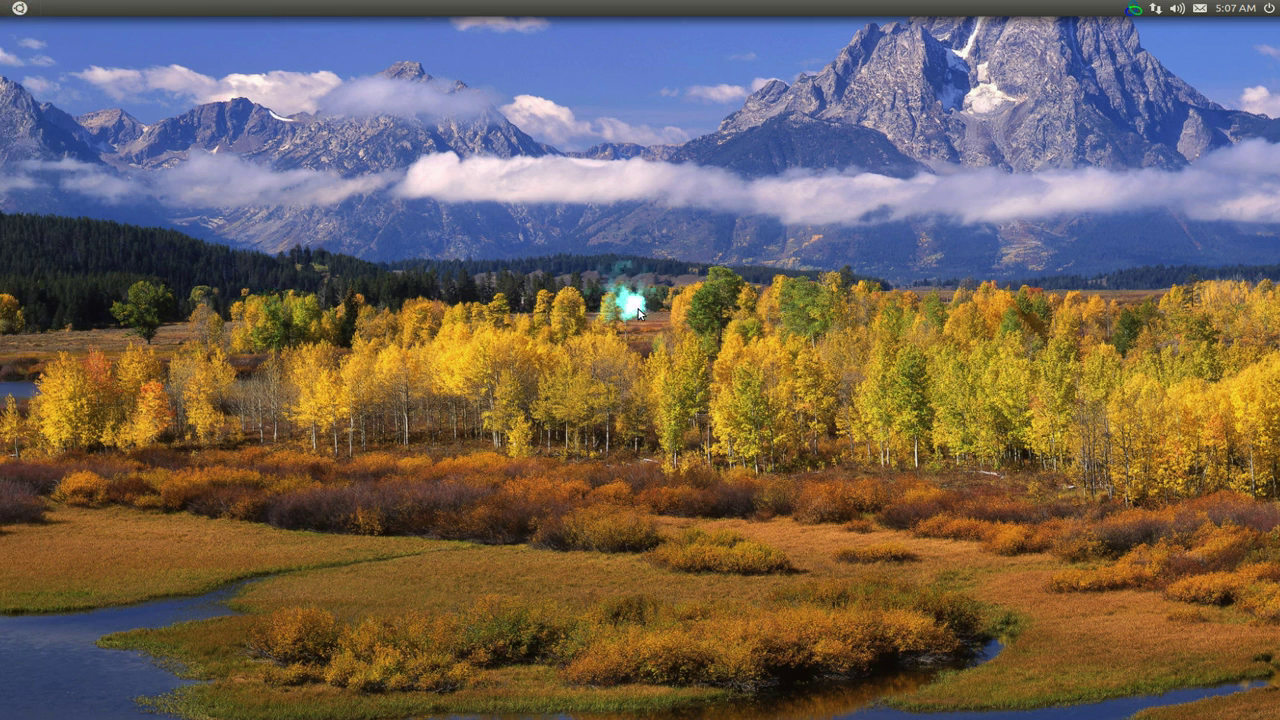
pyautogui.press('super')
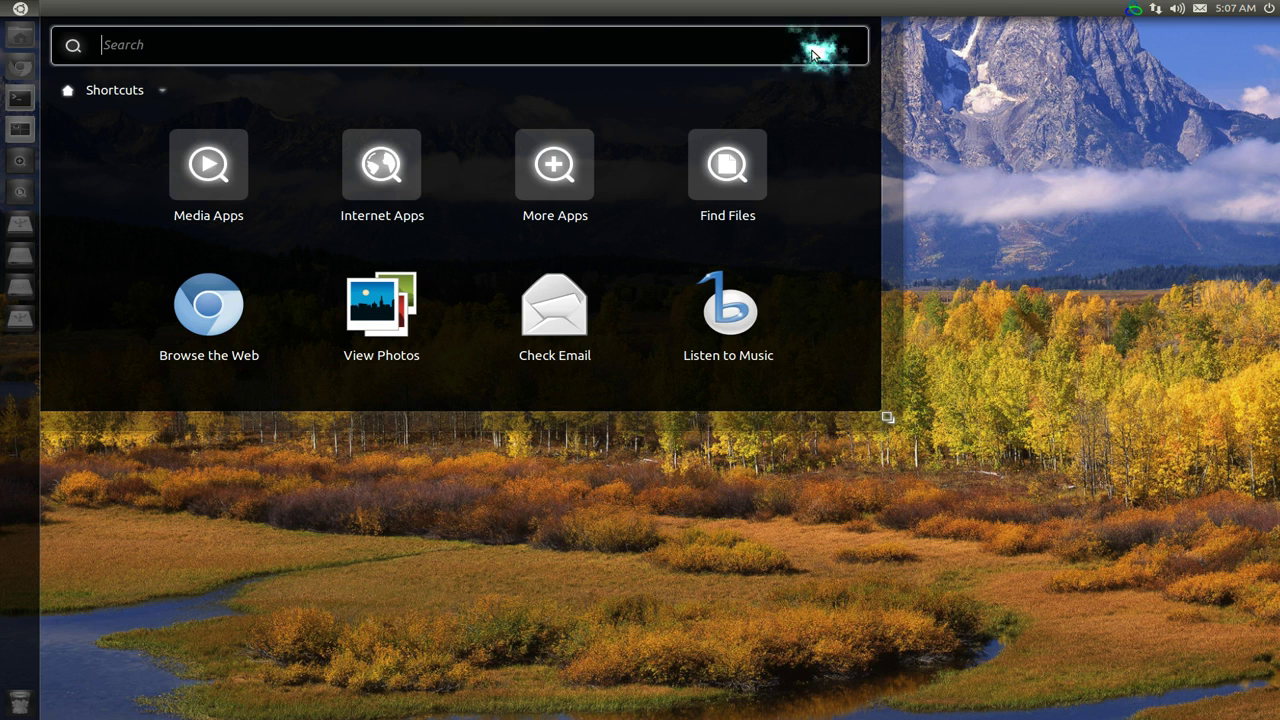
pyautogui.write('soft')
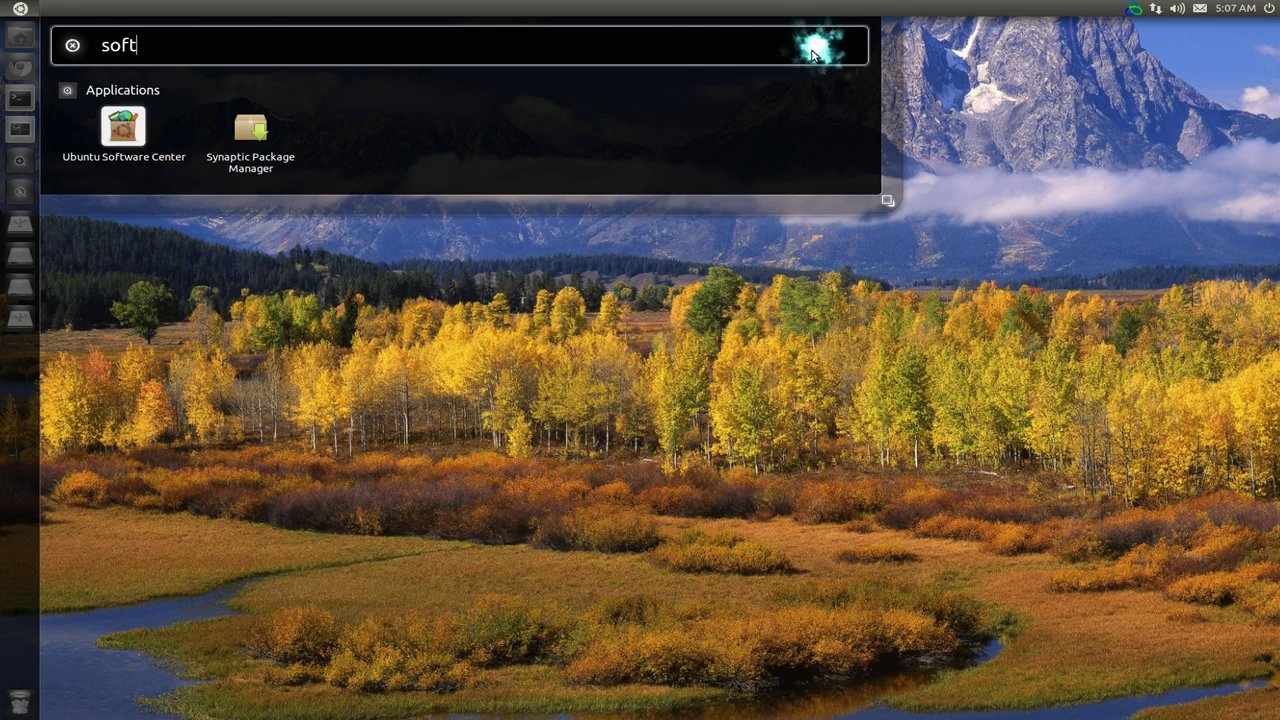
pyautogui.press('Return')
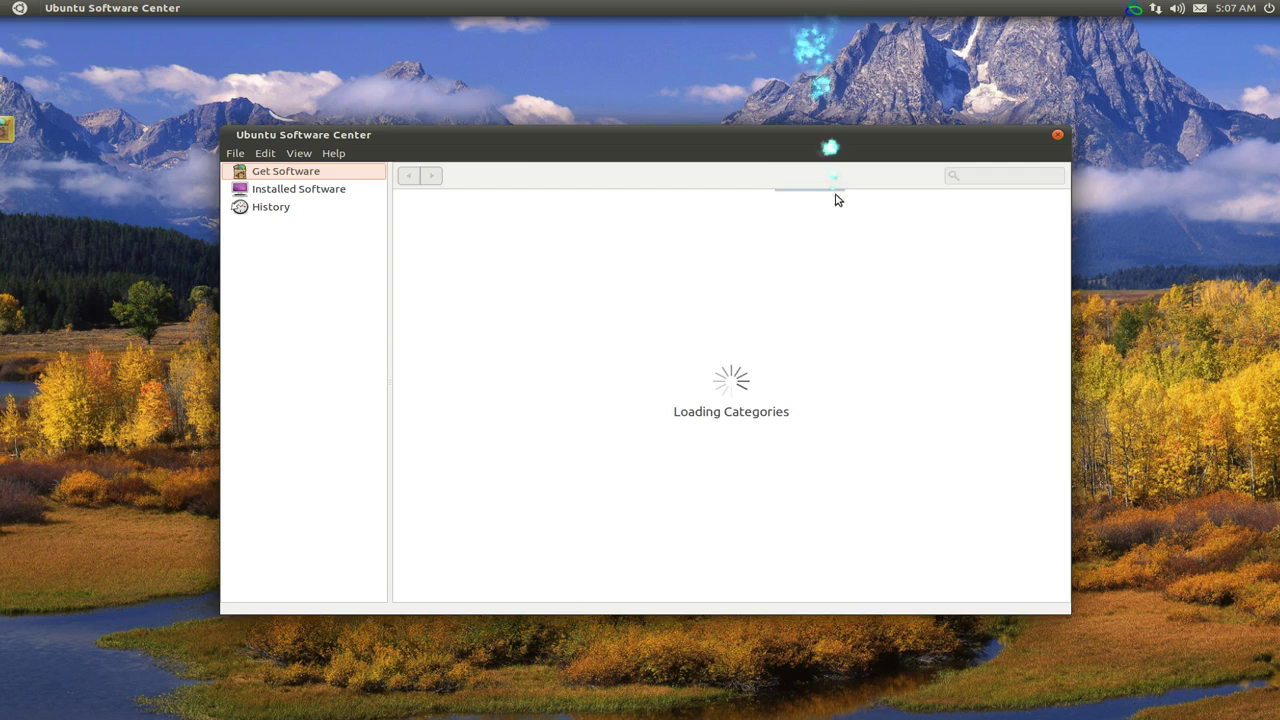
# Search the catalogue for 'dconf', confirm dconf Editor is installed, then close Software Center.
pyautogui.click(1026, 169)
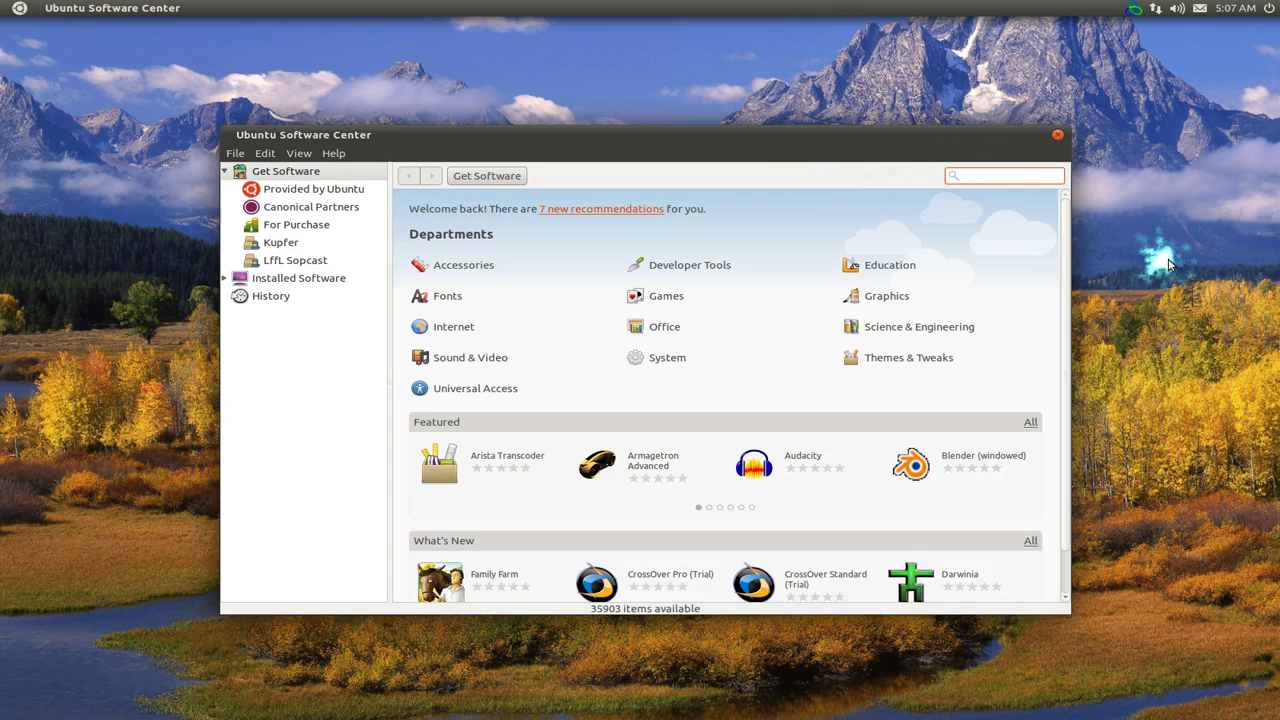
pyautogui.write('dconf')
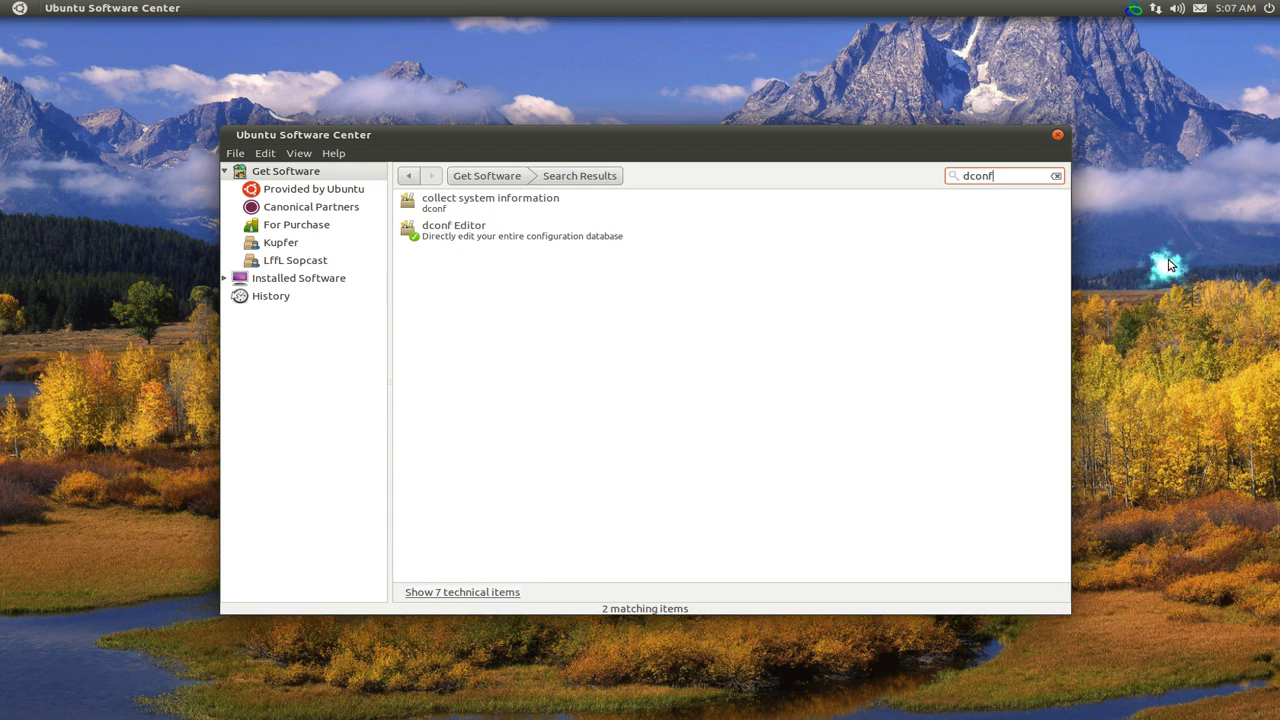
pyautogui.click(493, 250)
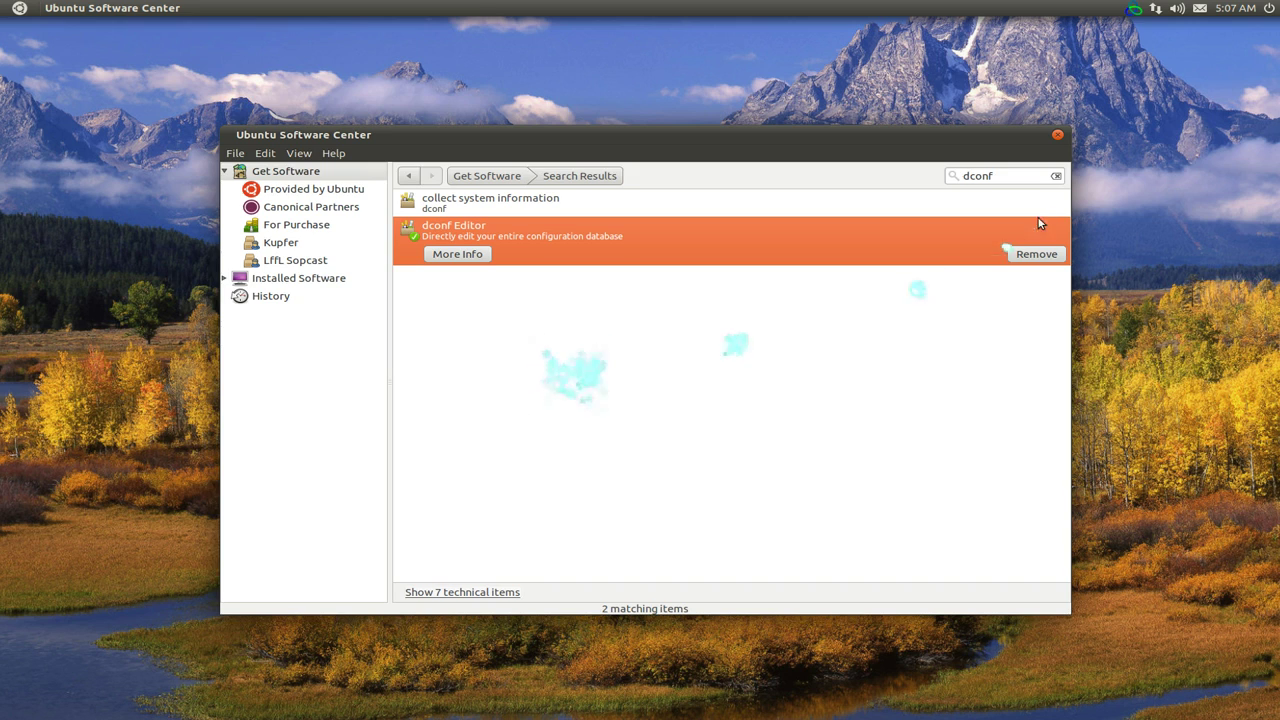
pyautogui.click(1060, 140)
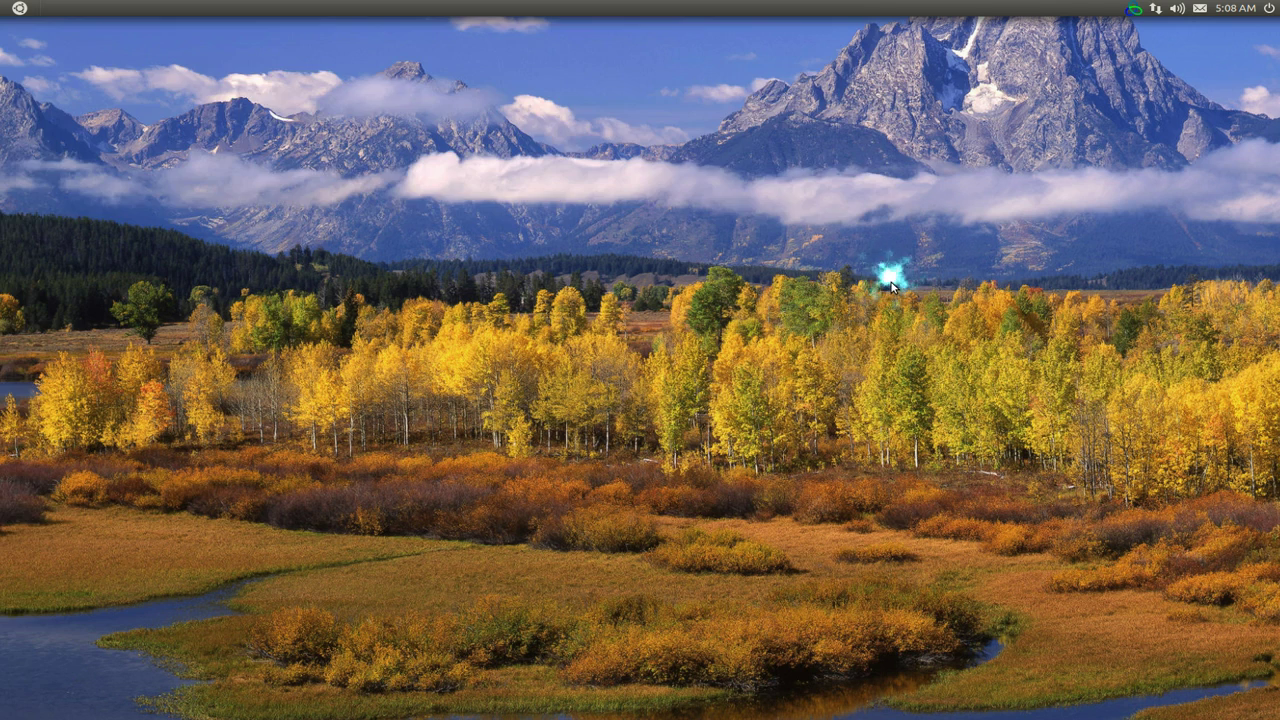
# Run the dconf-editor command from the Alt+F2 prompt.
pyautogui.hotkey('alt', 'F2')
pyautogui.write('d')
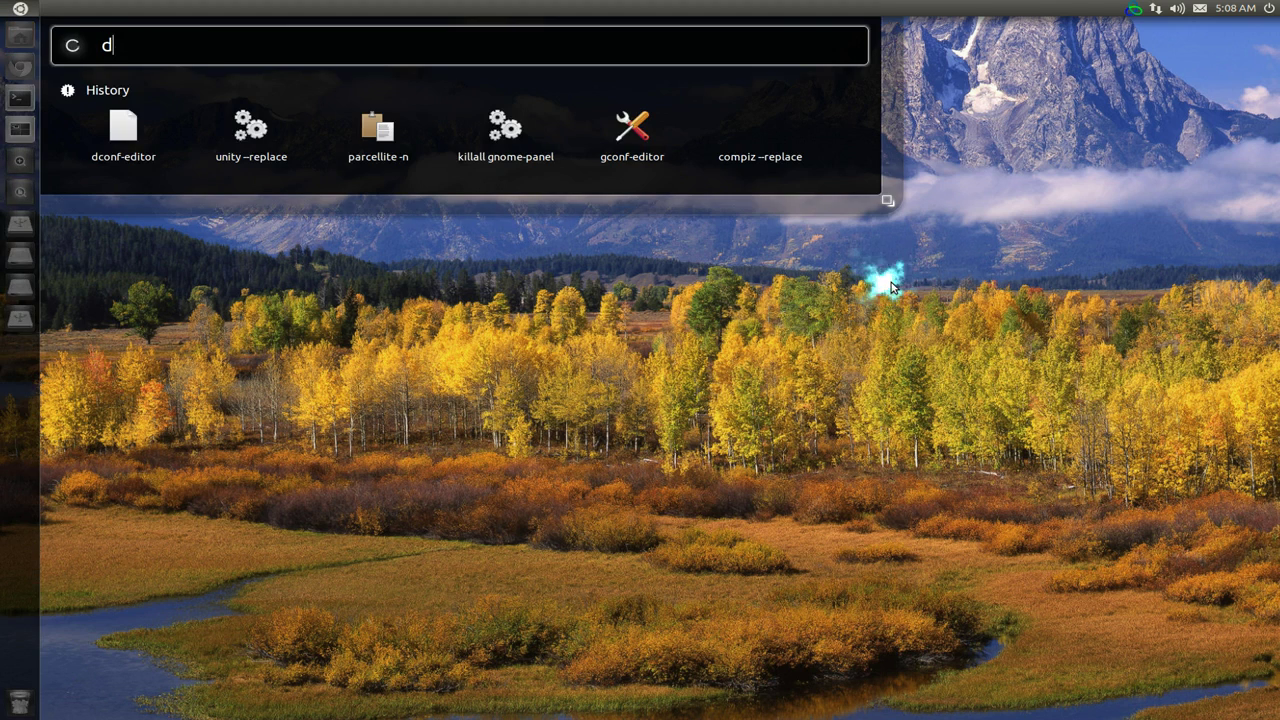
pyautogui.write('conf-editor')
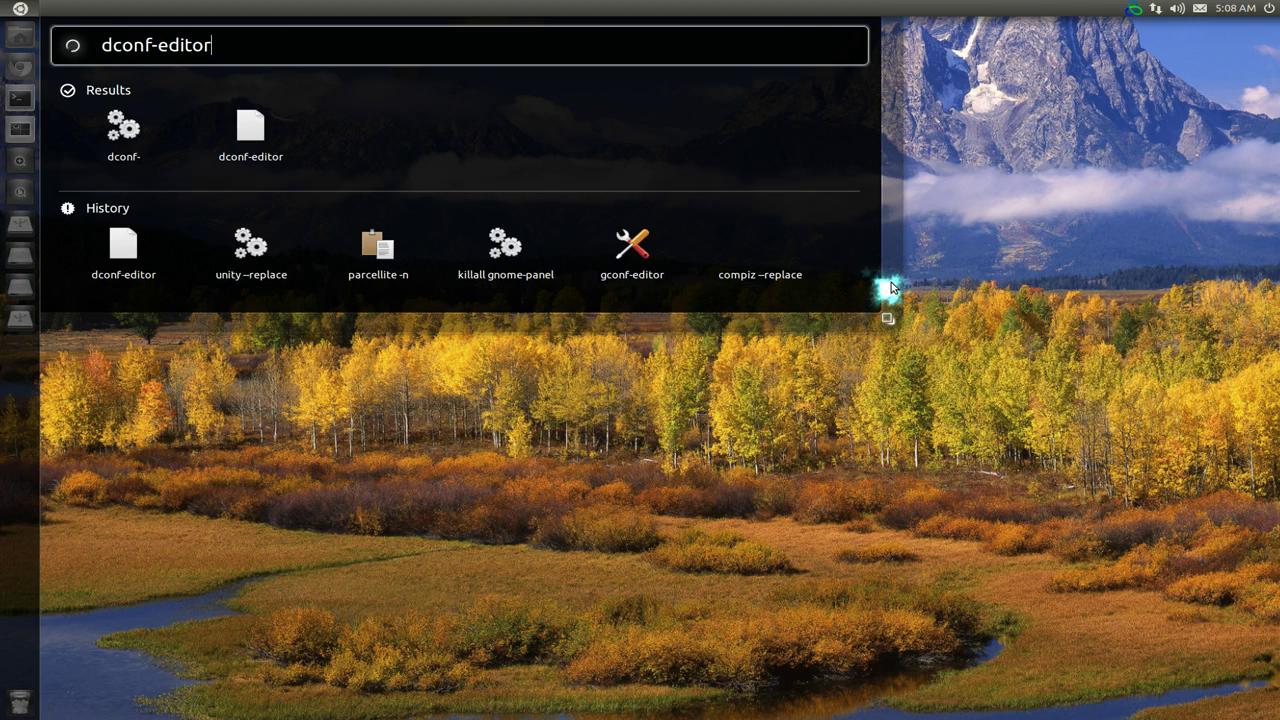
pyautogui.press('Return')
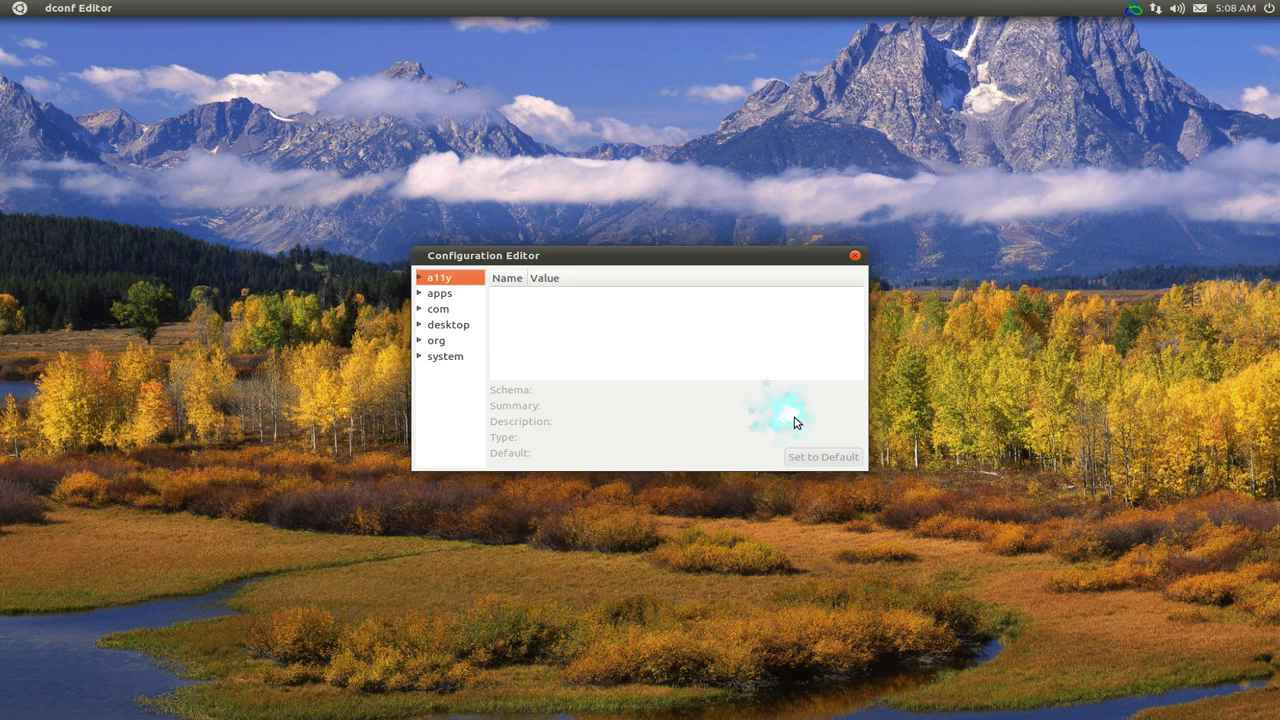
# Enlarge and reposition the editor window, then expand desktop › unity to show form-factor and home-expanded.
pyautogui.moveTo(795, 423); pyautogui.dragTo(997, 593)
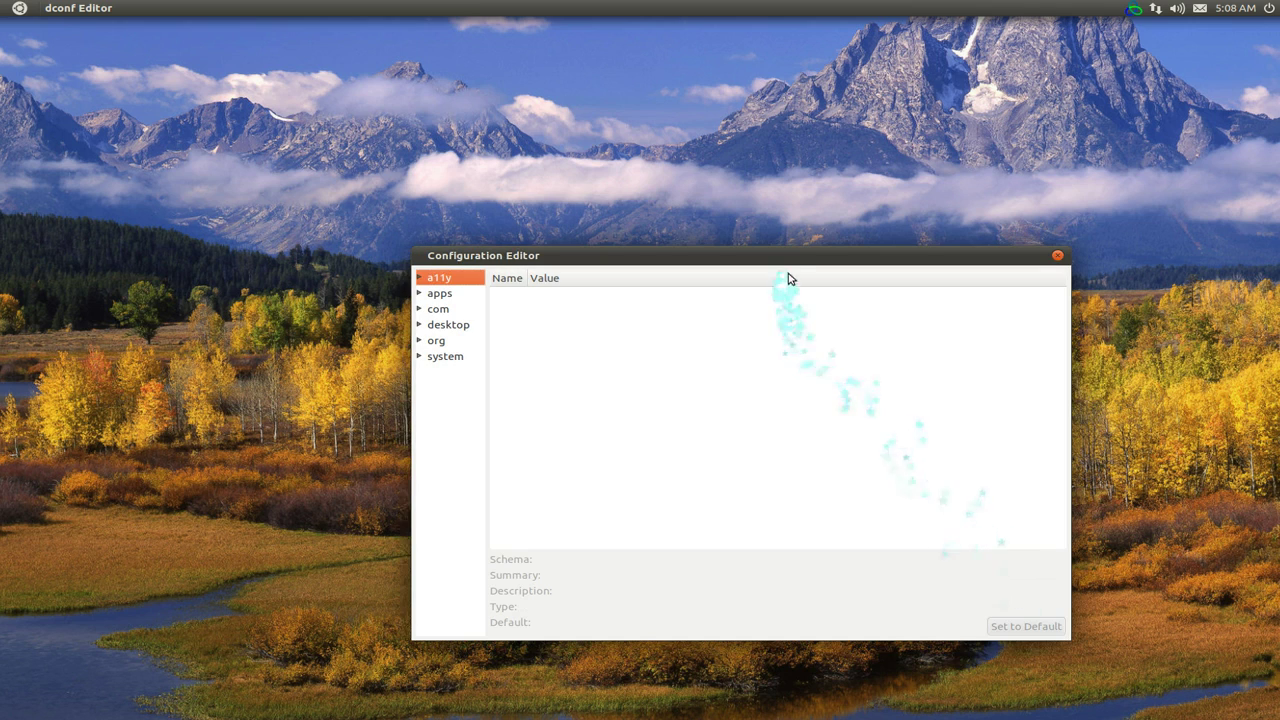
pyautogui.moveTo(771, 263); pyautogui.dragTo(699, 182)
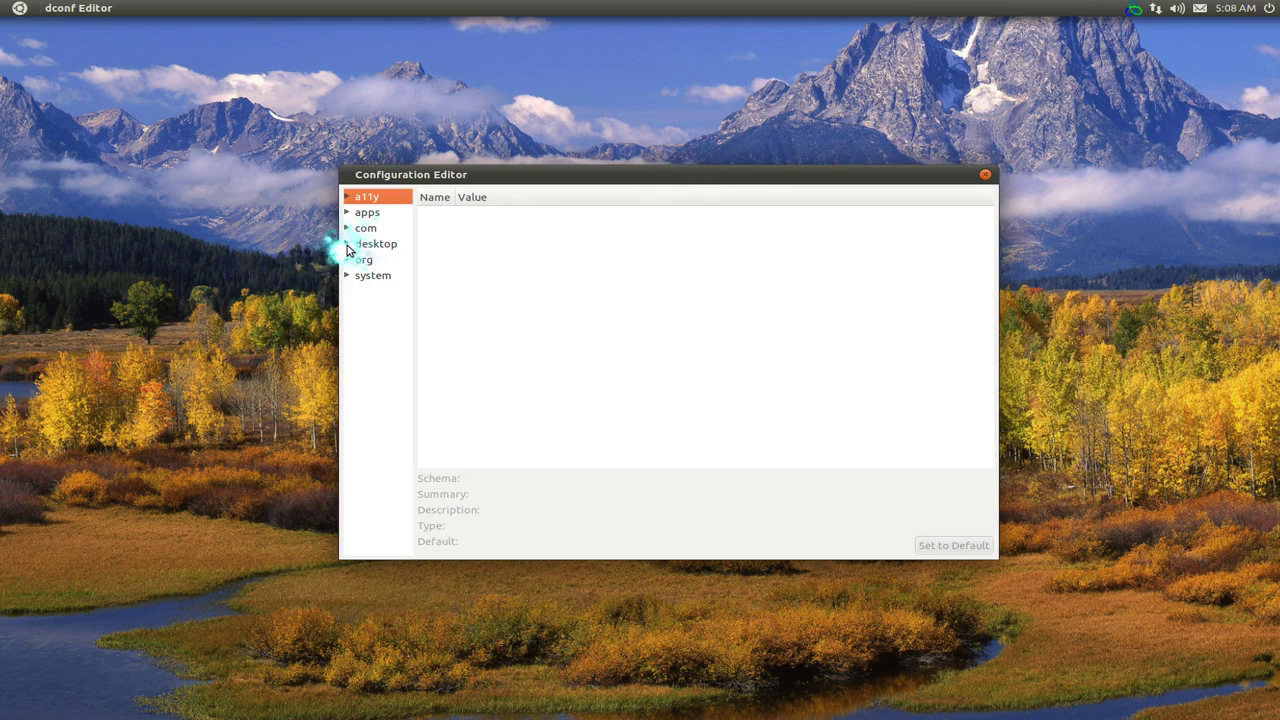
pyautogui.click(347, 246)
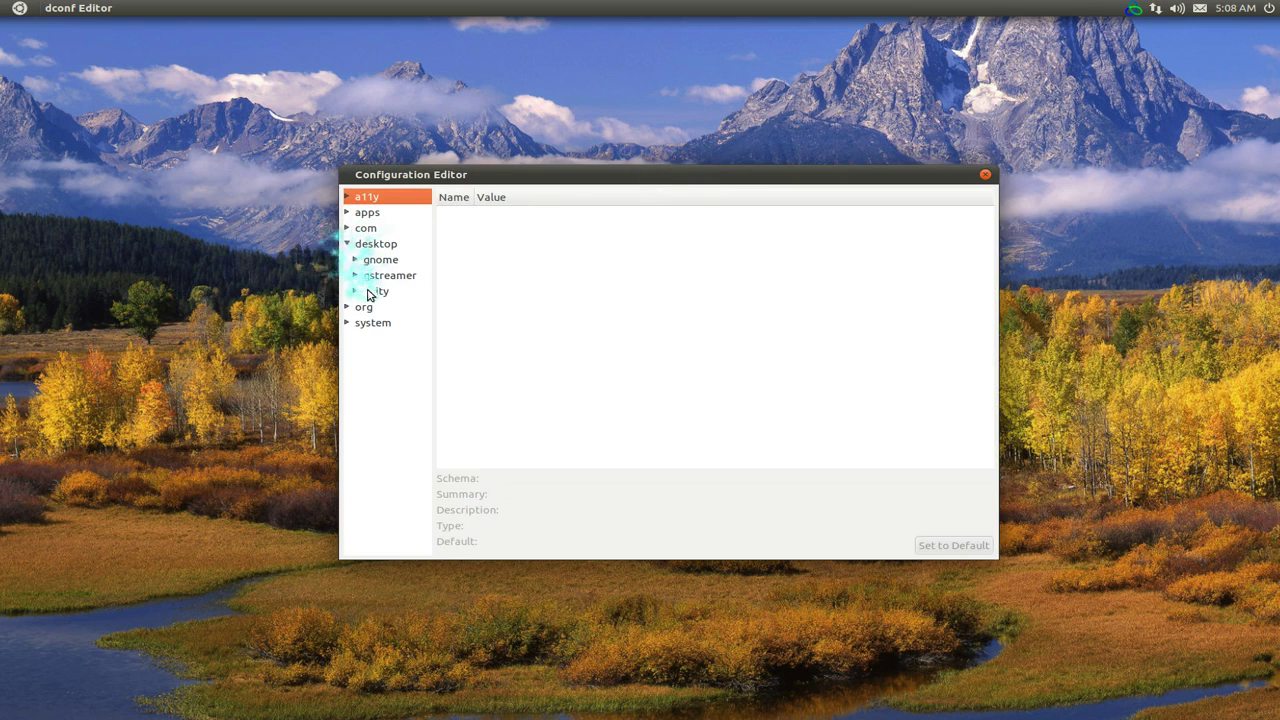
pyautogui.click(368, 291)
pyautogui.click(356, 293)
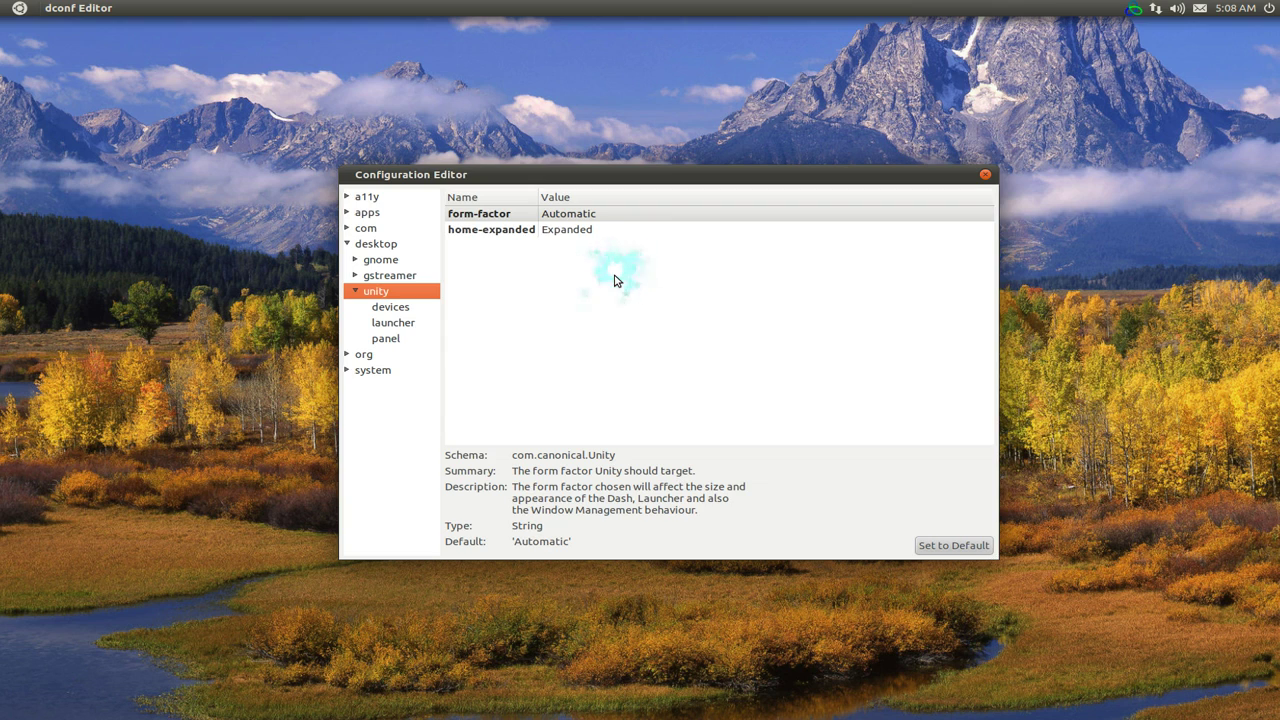
pyautogui.press('super')
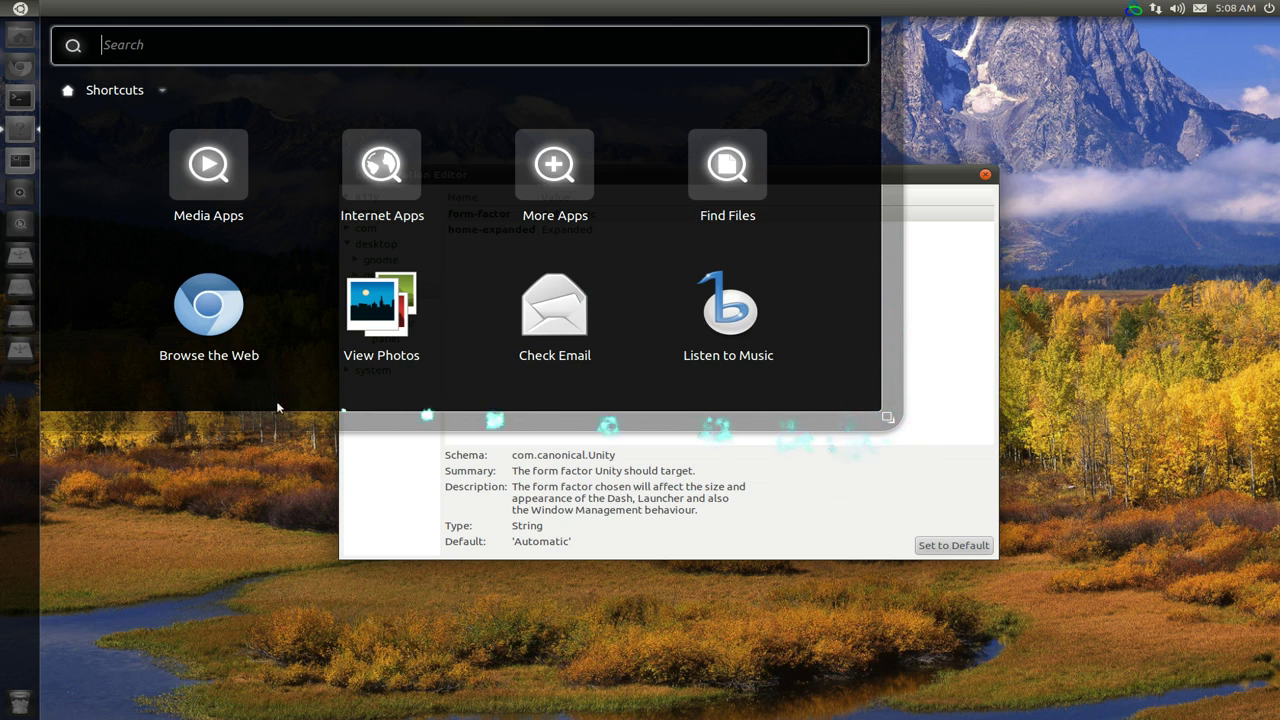
pyautogui.click(939, 367)
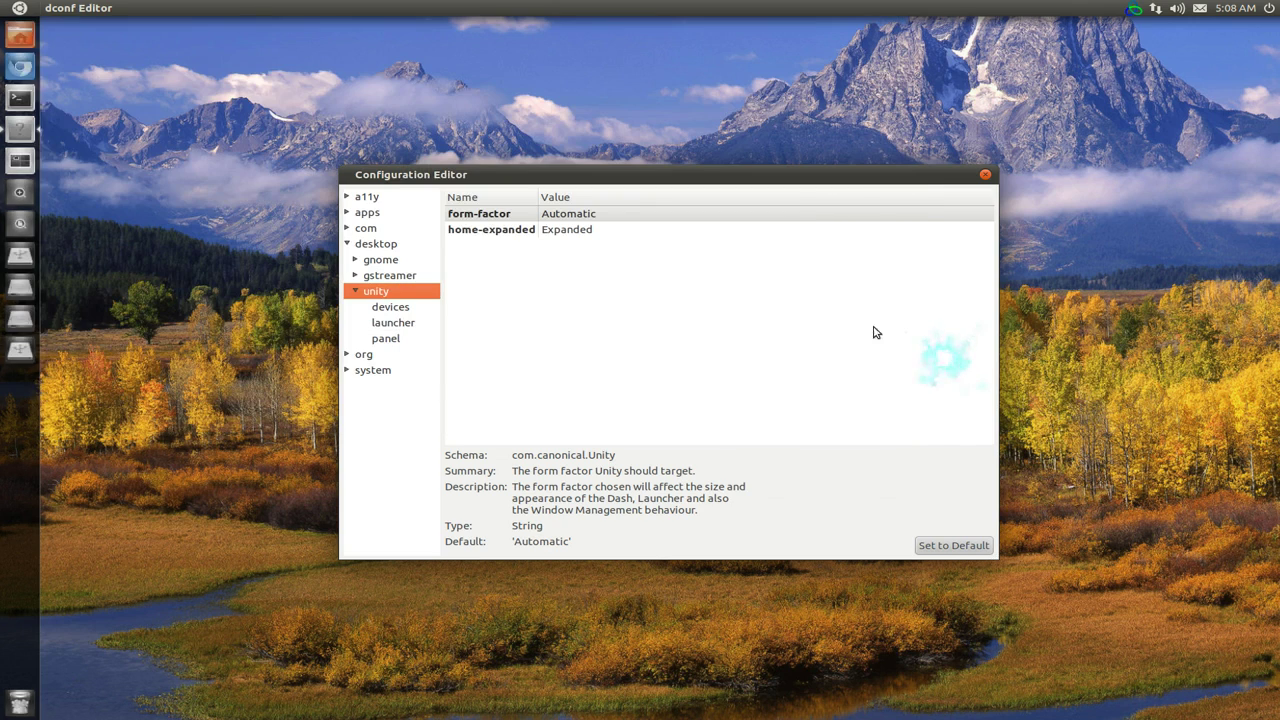
# Set form-factor to Netbook and preview the result in the Dash.
pyautogui.click(588, 217)
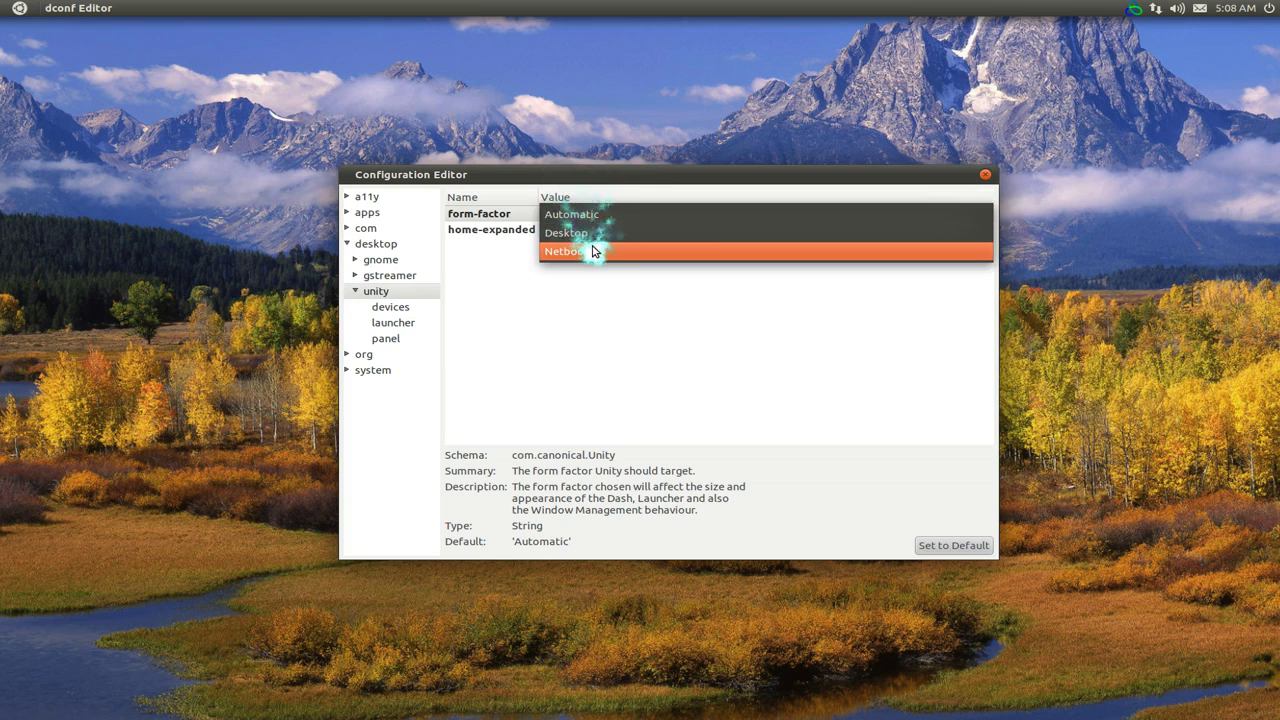
pyautogui.click(593, 251)
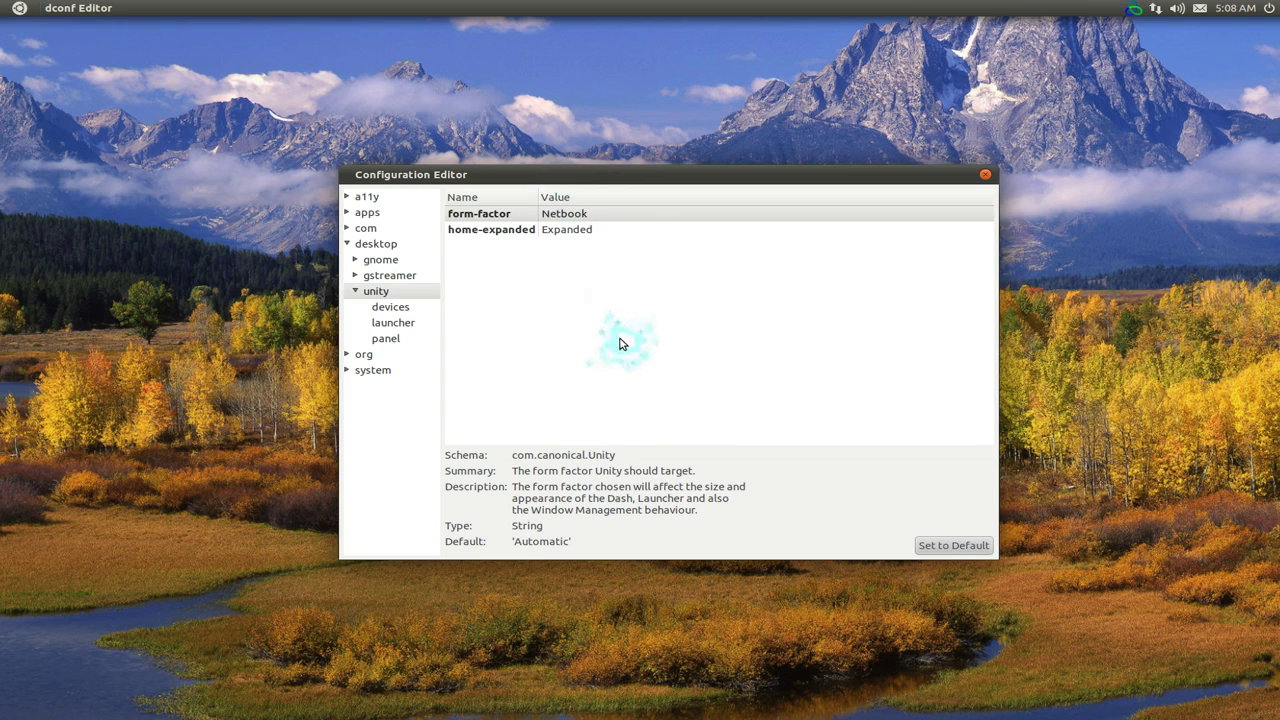
pyautogui.press('super')
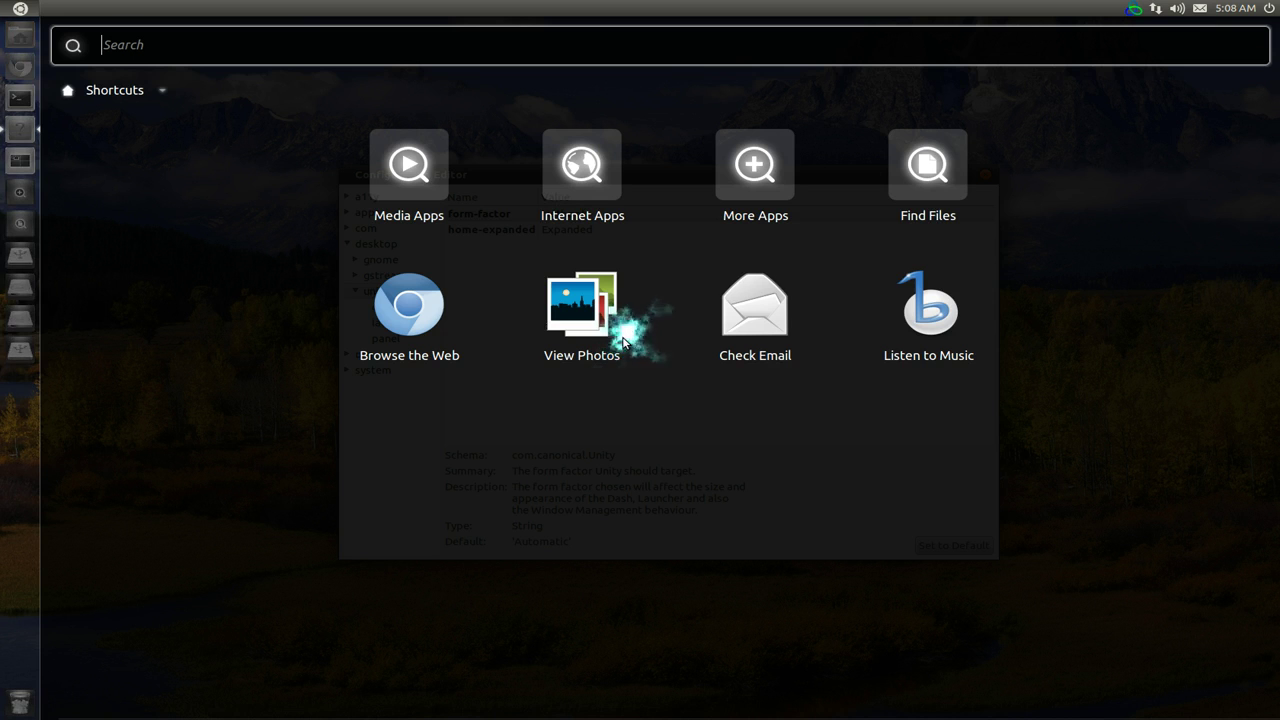
pyautogui.press('super')
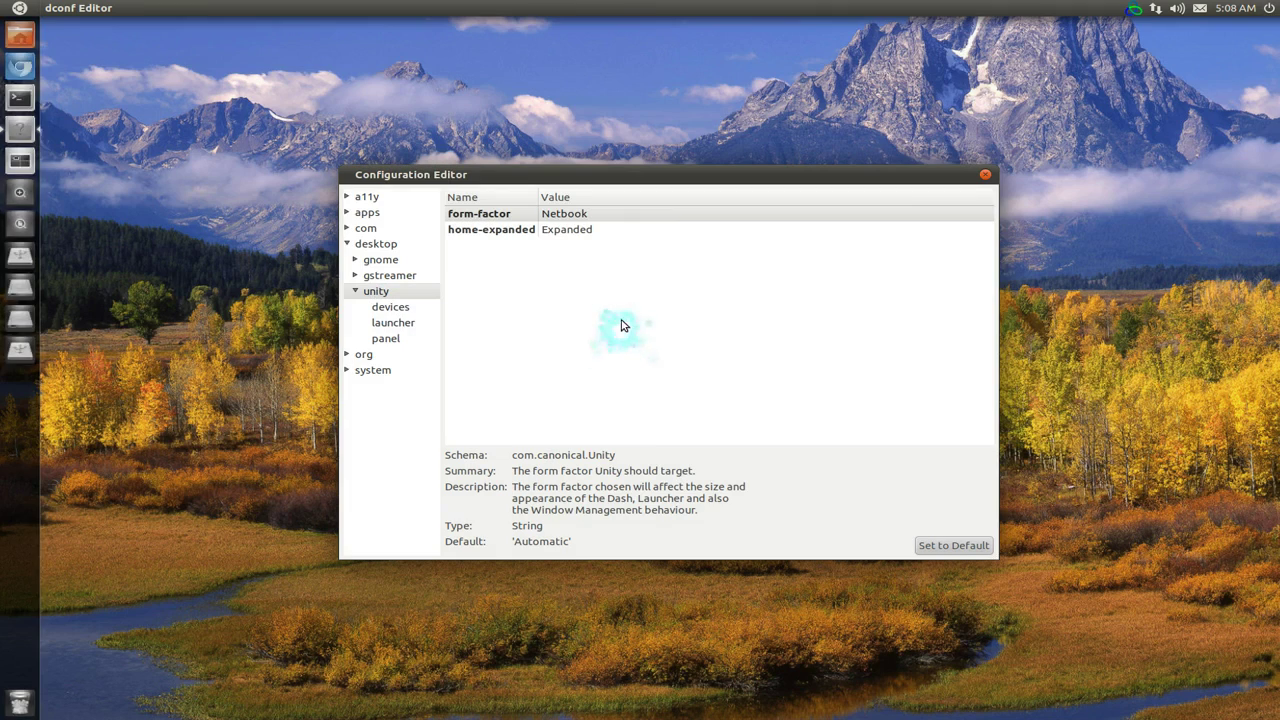
# Leave home-expanded at Expanded and switch form-factor to Automatic.
pyautogui.click(597, 236)
pyautogui.click(600, 236)
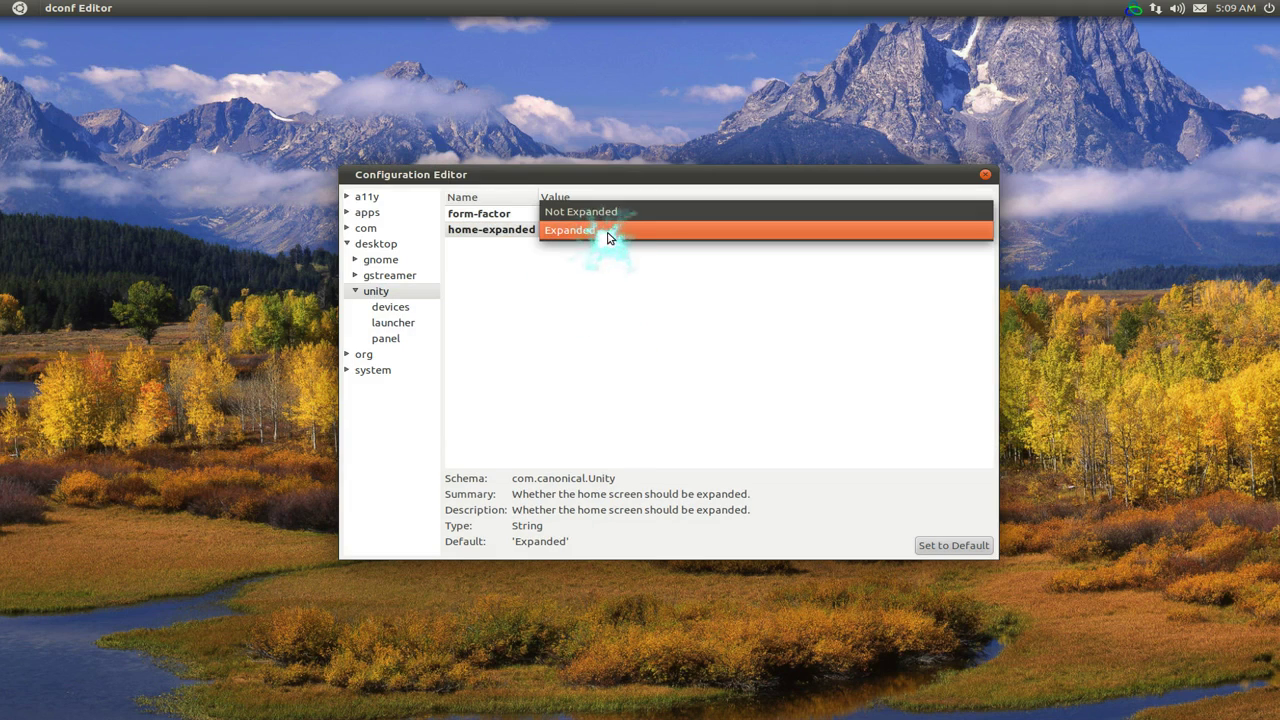
pyautogui.click(607, 233)
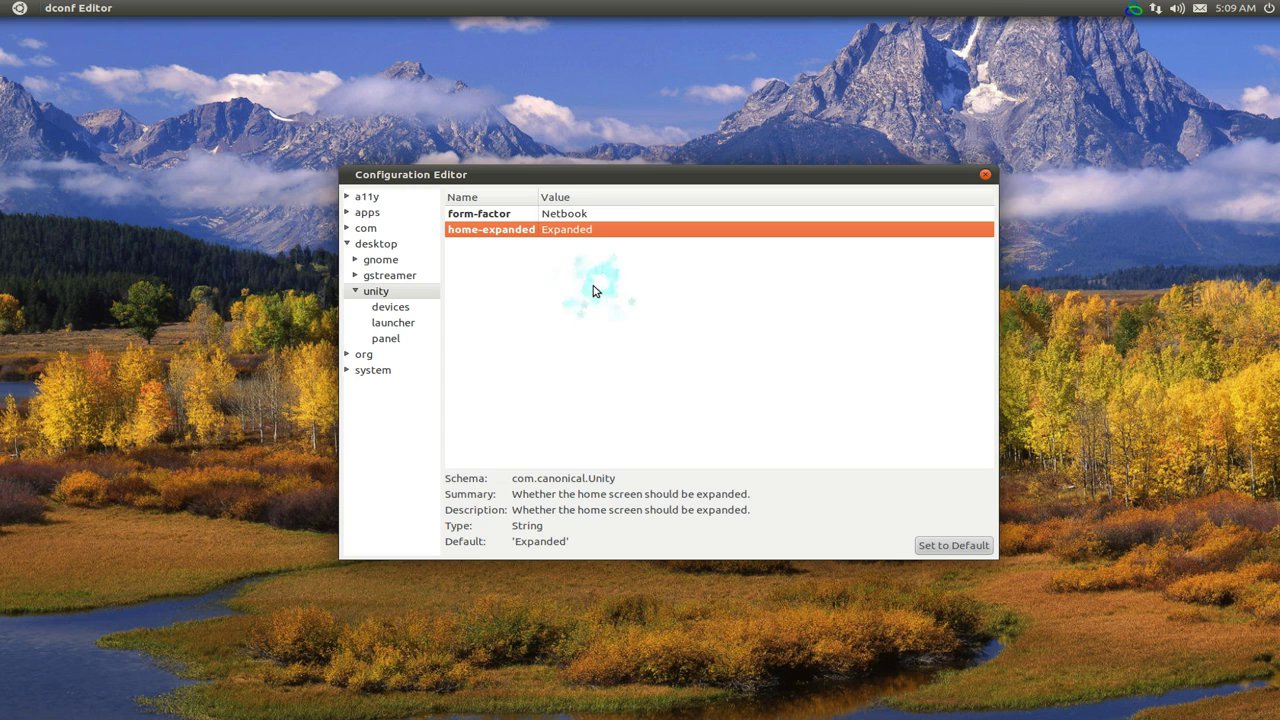
pyautogui.click(575, 215)
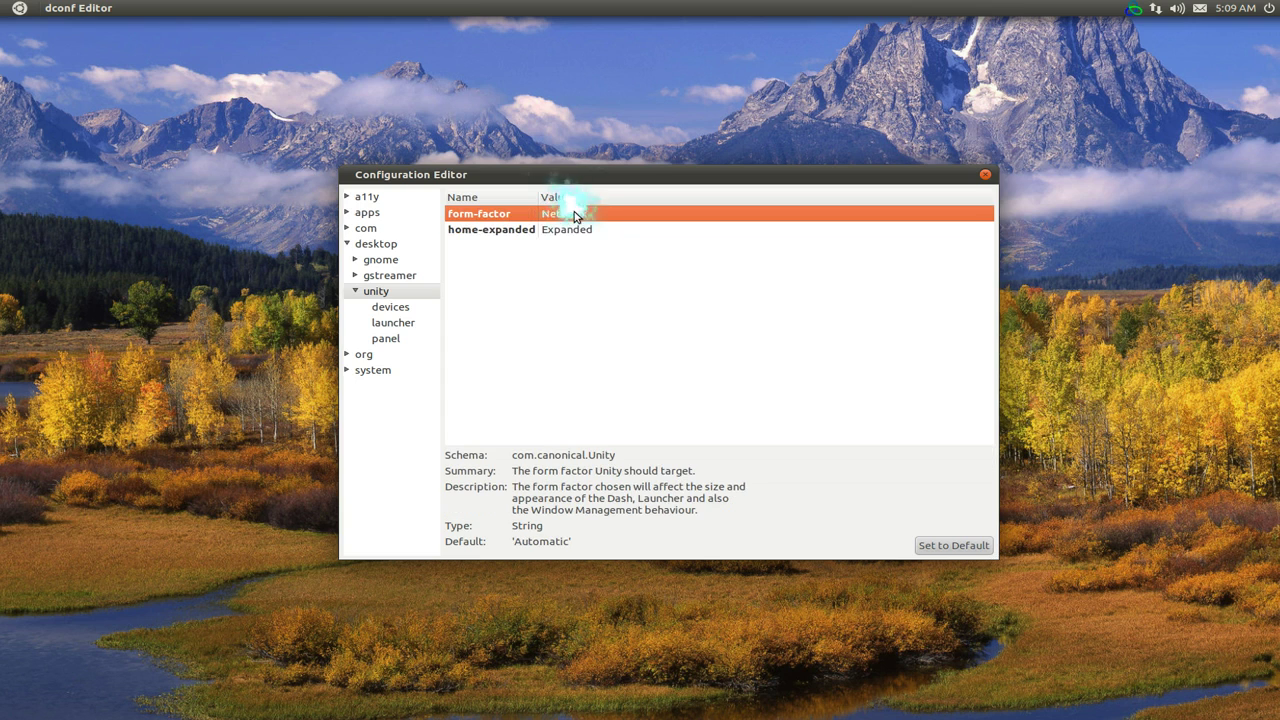
pyautogui.click(580, 218)
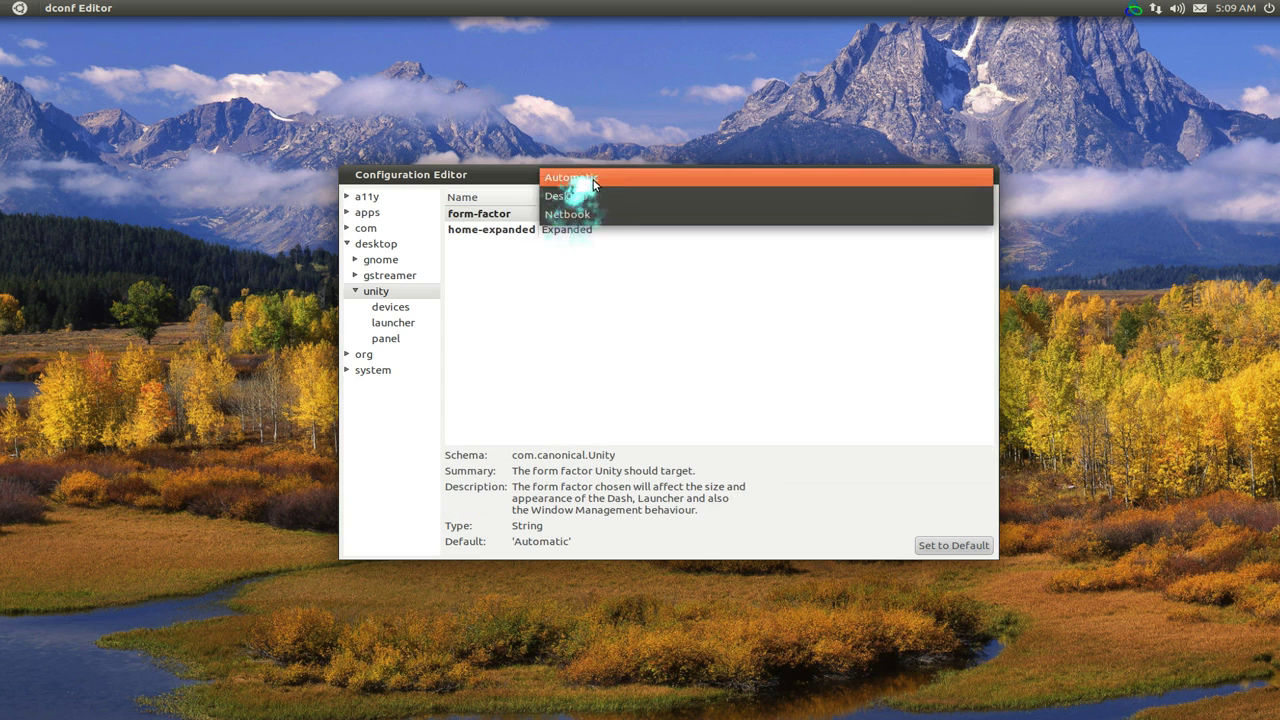
pyautogui.click(583, 184)
# Collapse the Dash's Shortcuts section so home-expanded becomes Not Expanded, then show unity › devices.
pyautogui.press('super')
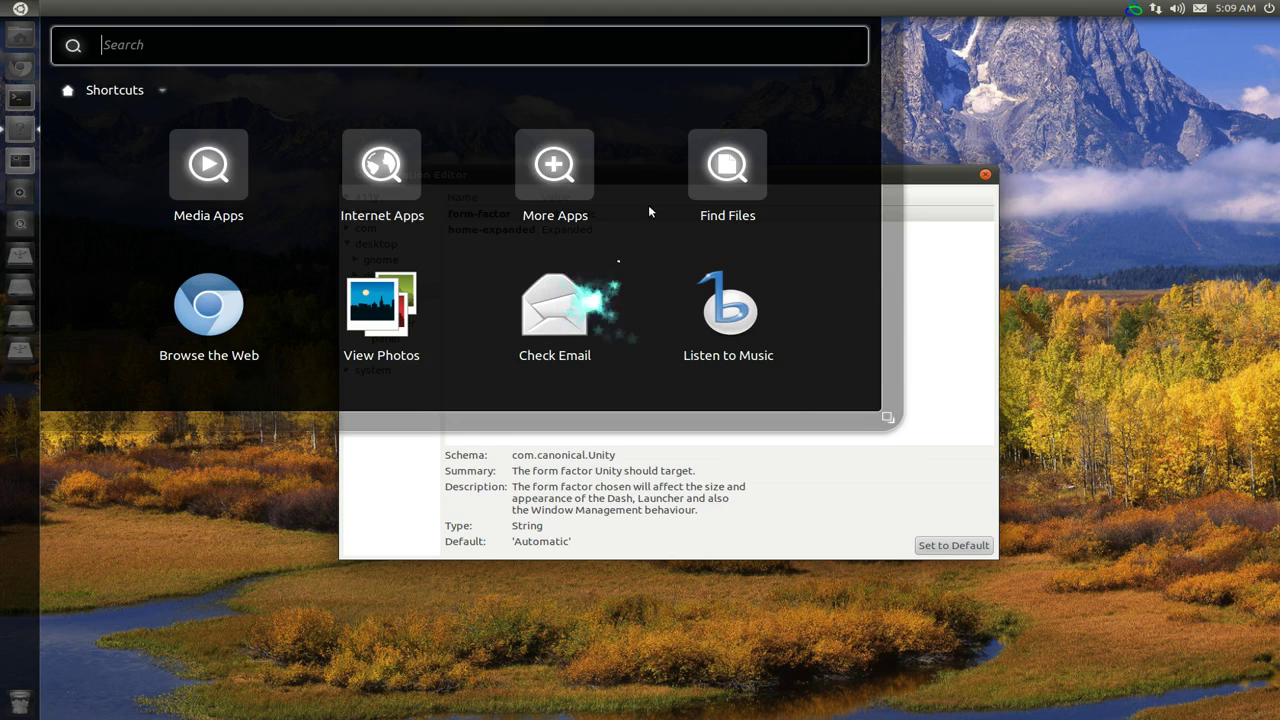
pyautogui.click(143, 90)
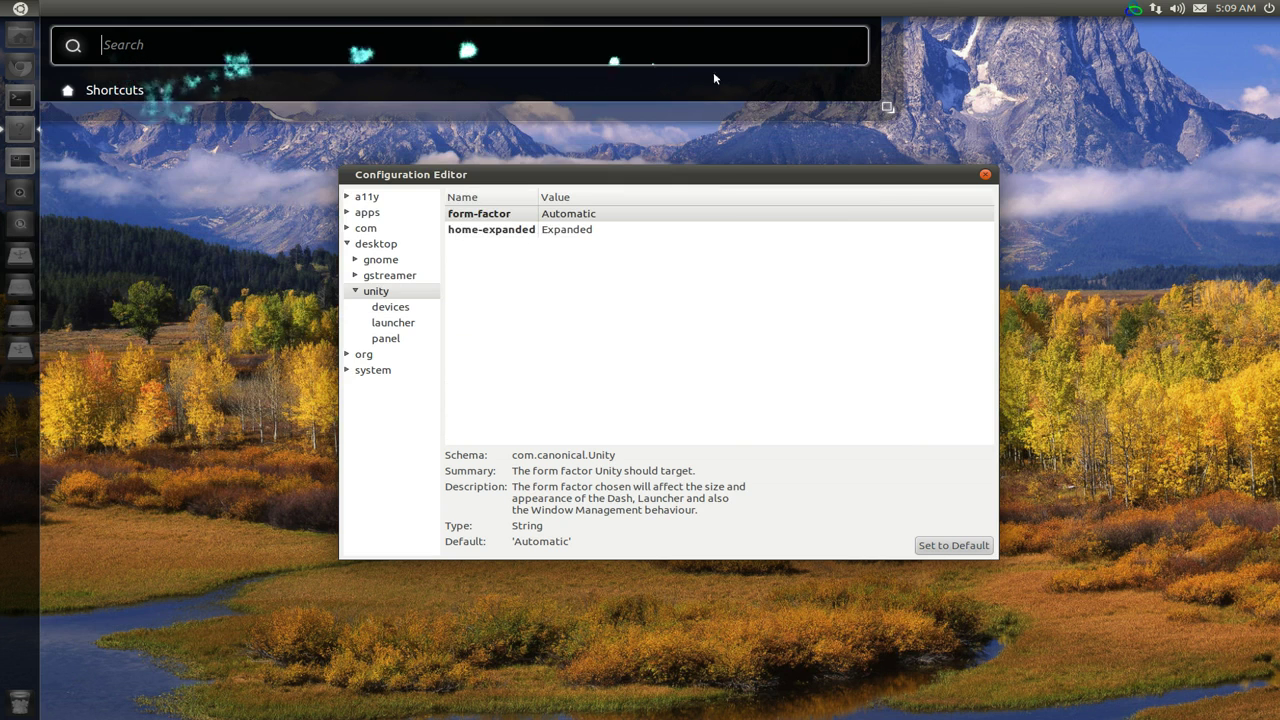
pyautogui.click(668, 309)
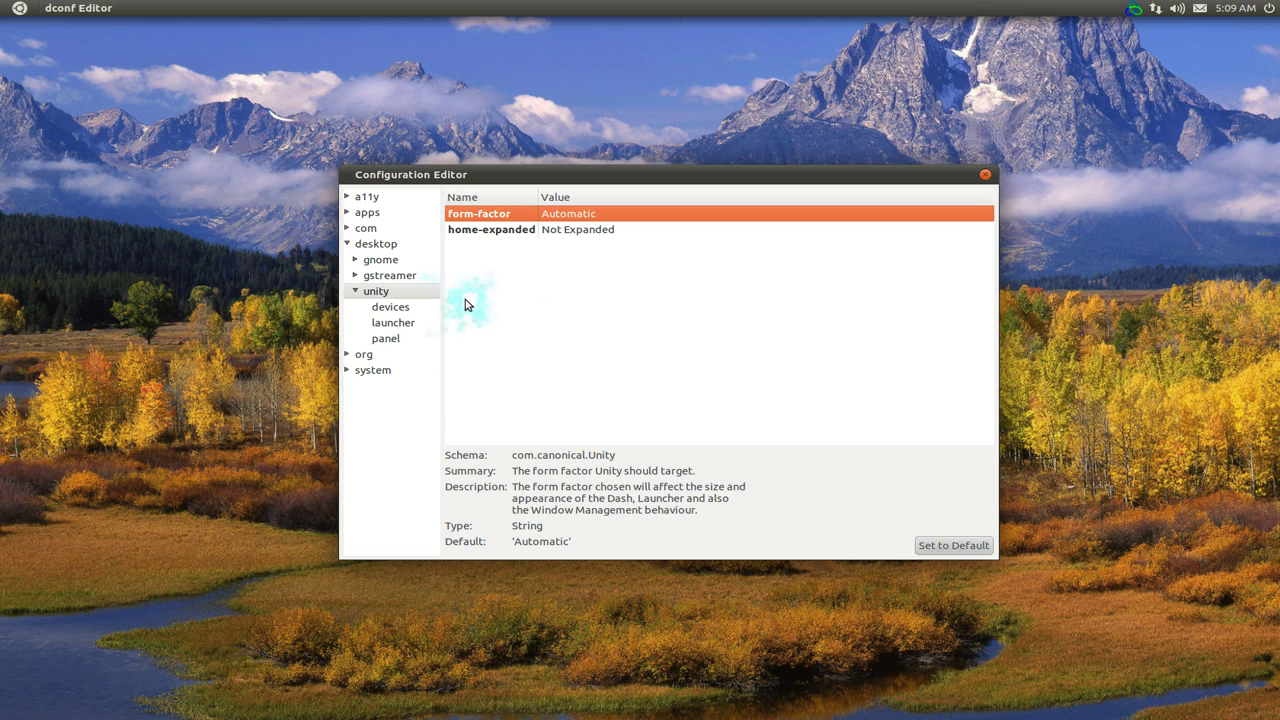
pyautogui.click(392, 307)
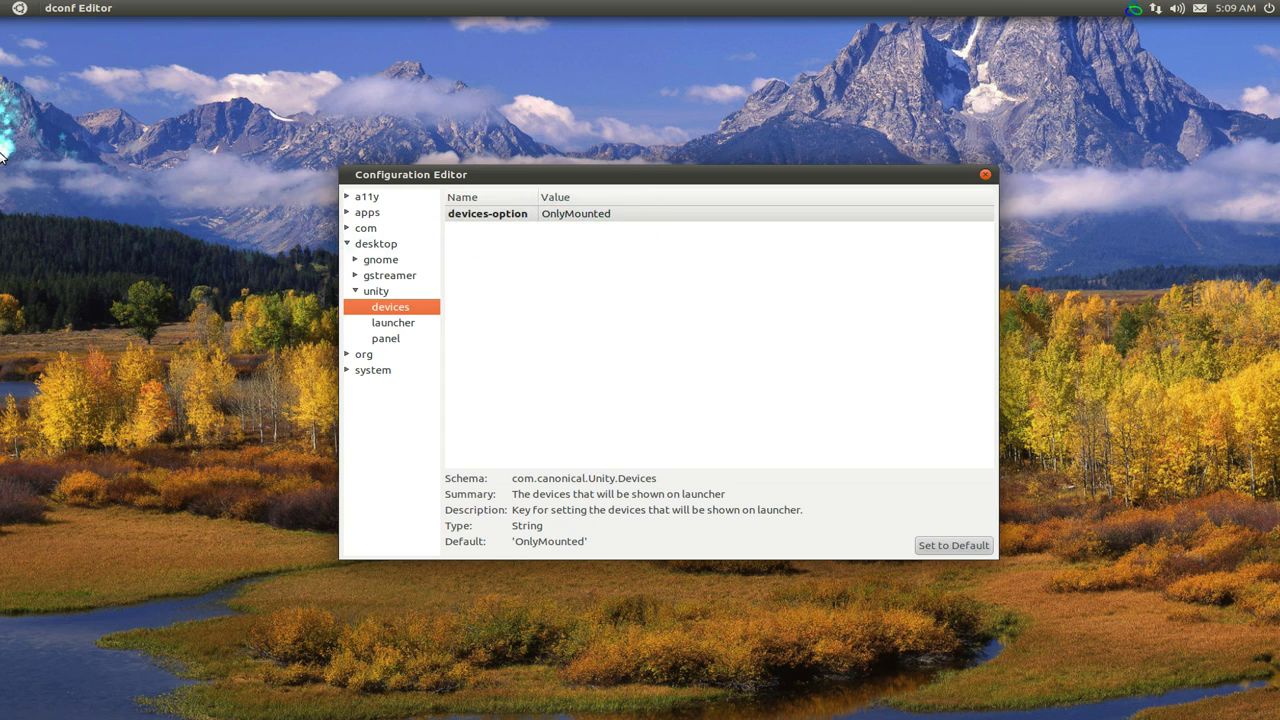
# Set devices-option to Never to hide drives from the launcher, then show the launcher keys.
pyautogui.moveTo(10, 180)
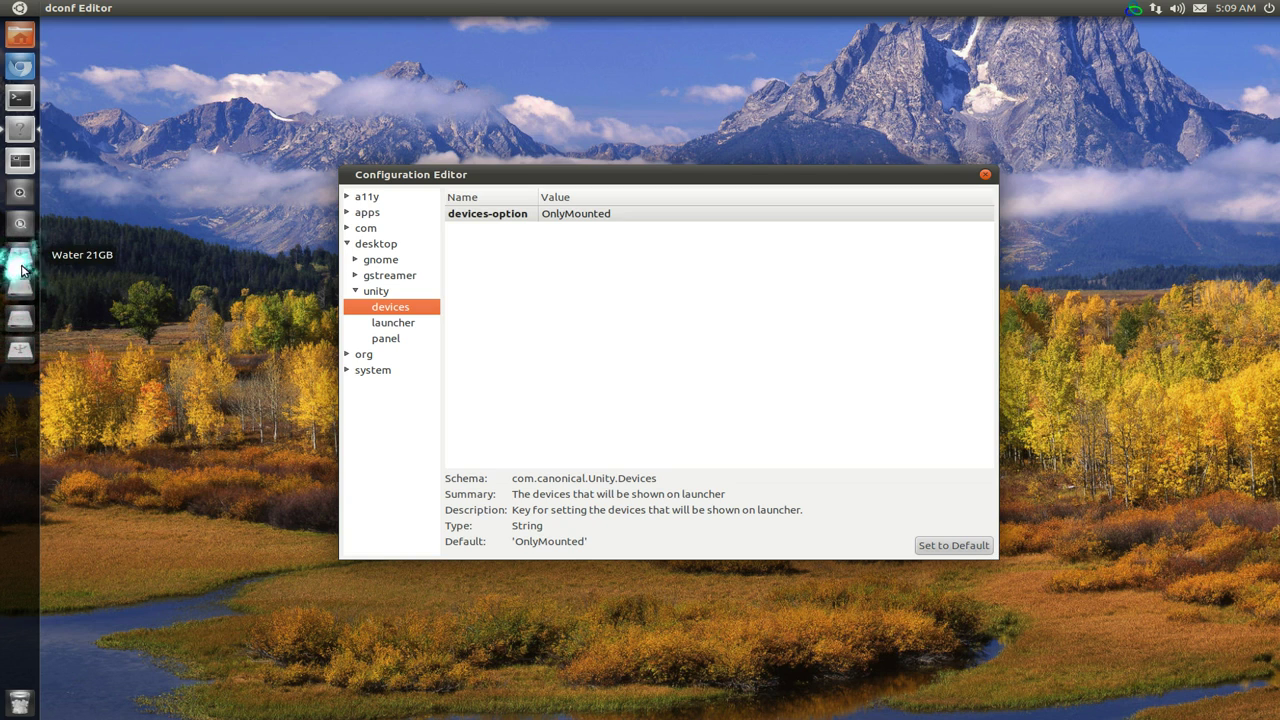
pyautogui.click(581, 216)
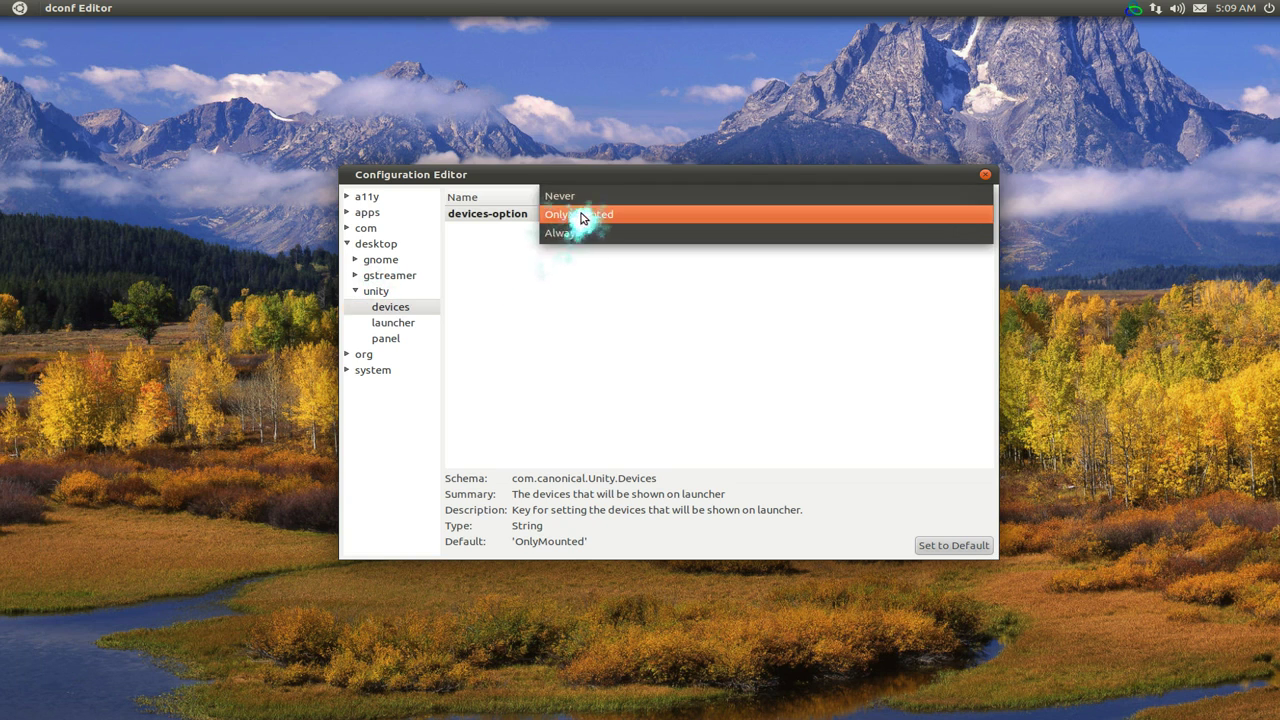
pyautogui.click(583, 196)
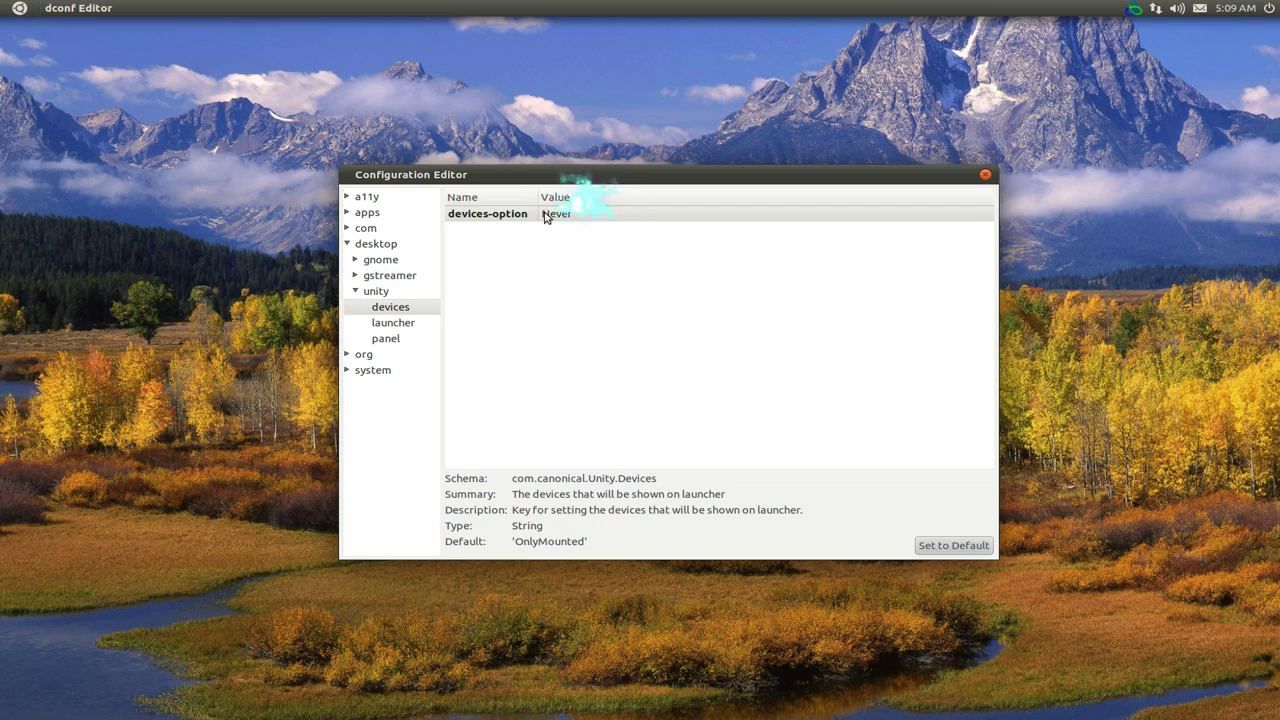
pyautogui.click(382, 323)
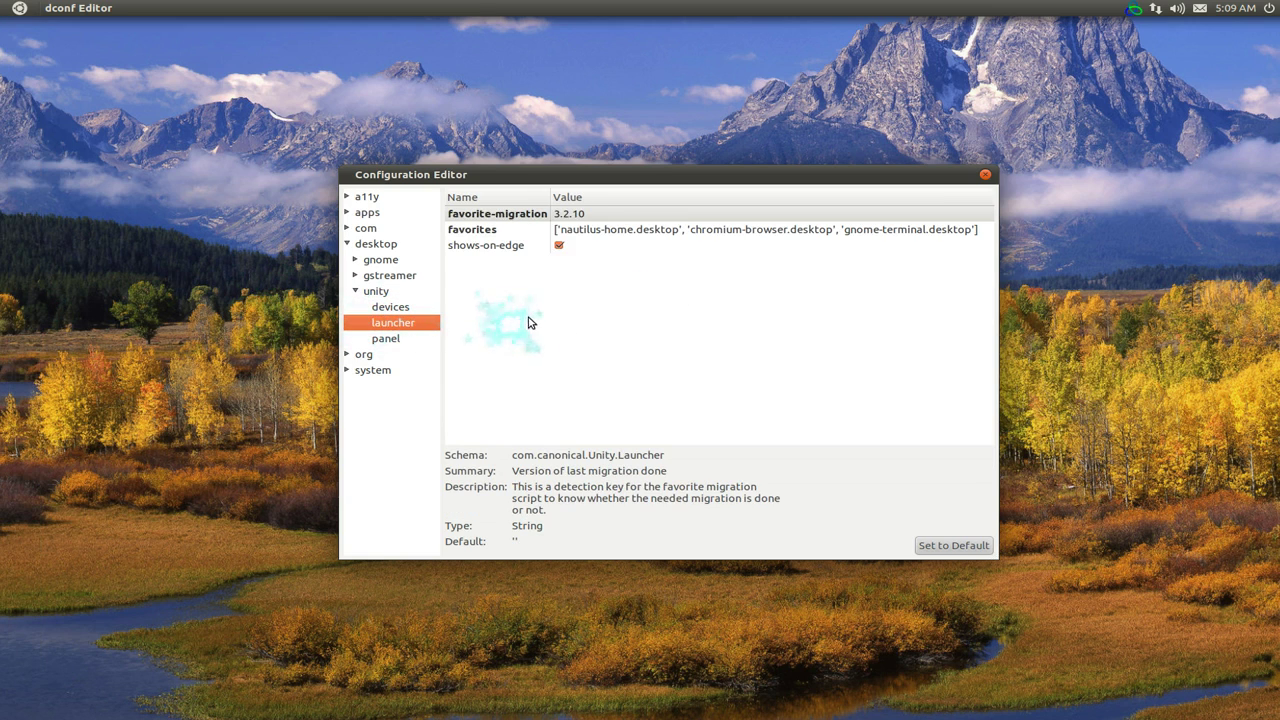
# Show unity › panel and commit ['all'] as the systray-whitelist.
pyautogui.click(385, 339)
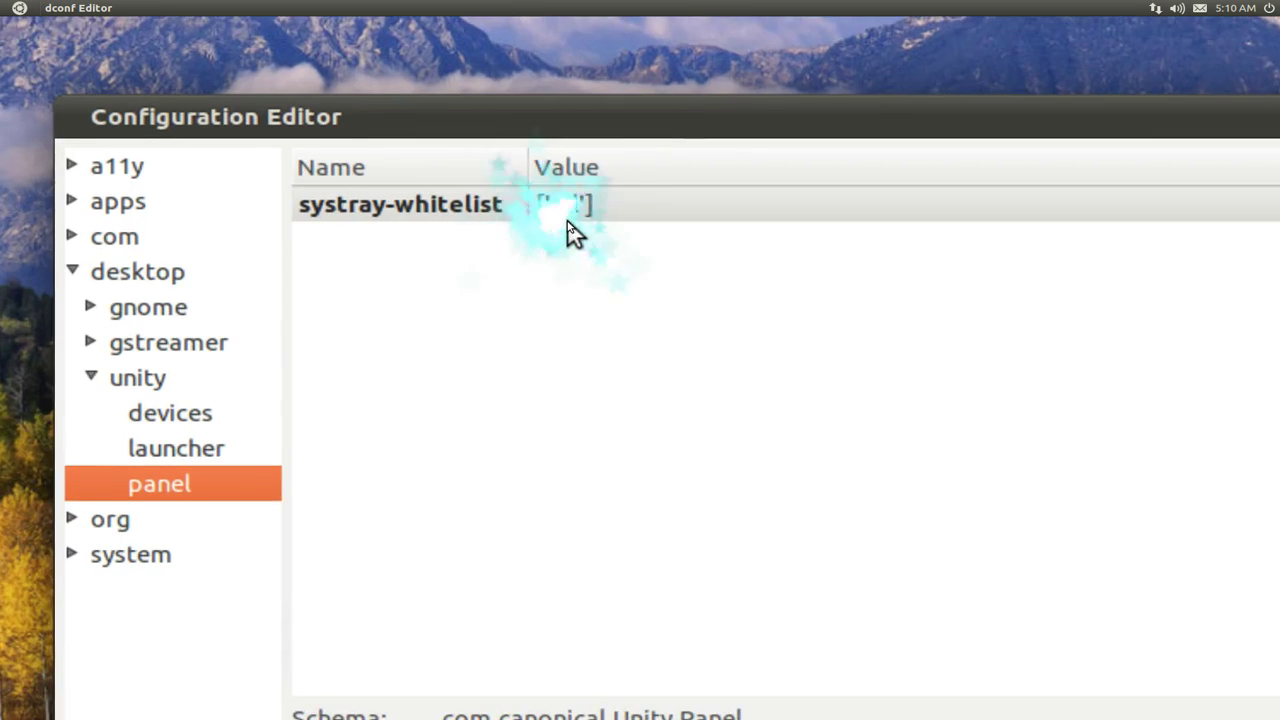
pyautogui.press('Return')
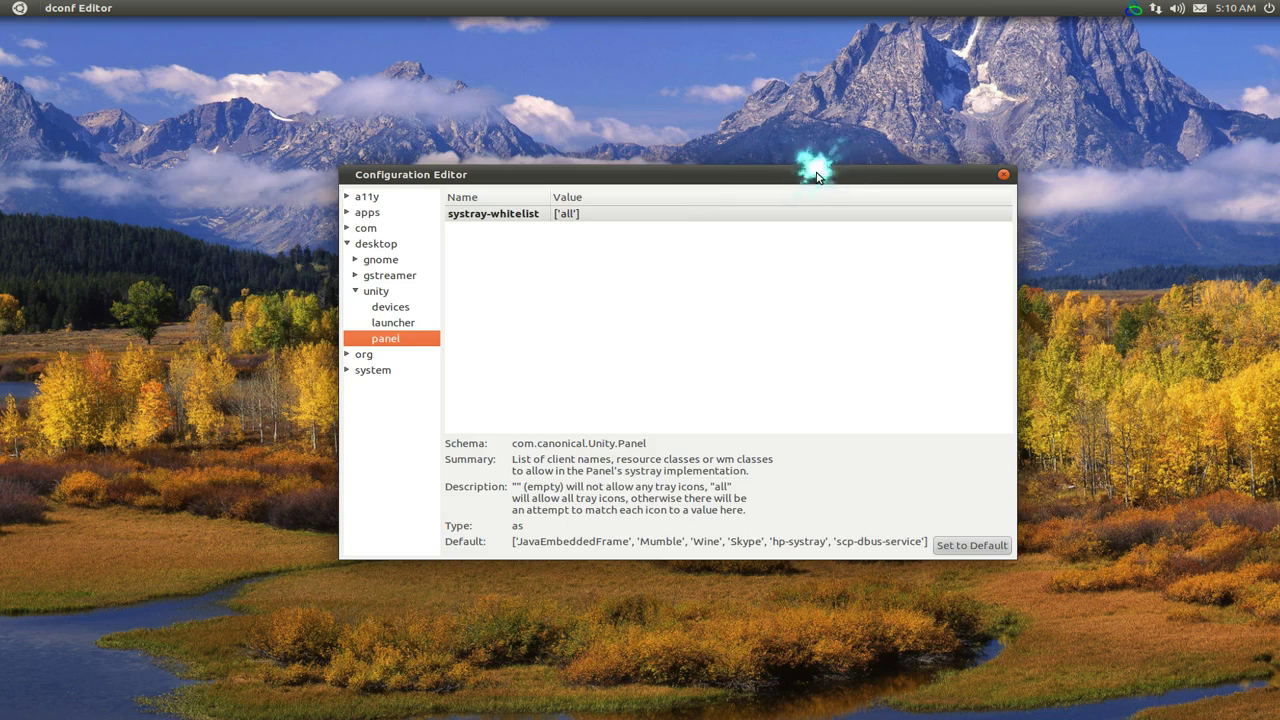
# Close dconf Editor and run 'unity --replace' from the Alt+F2 prompt.
pyautogui.hotkey('alt', 'F4')
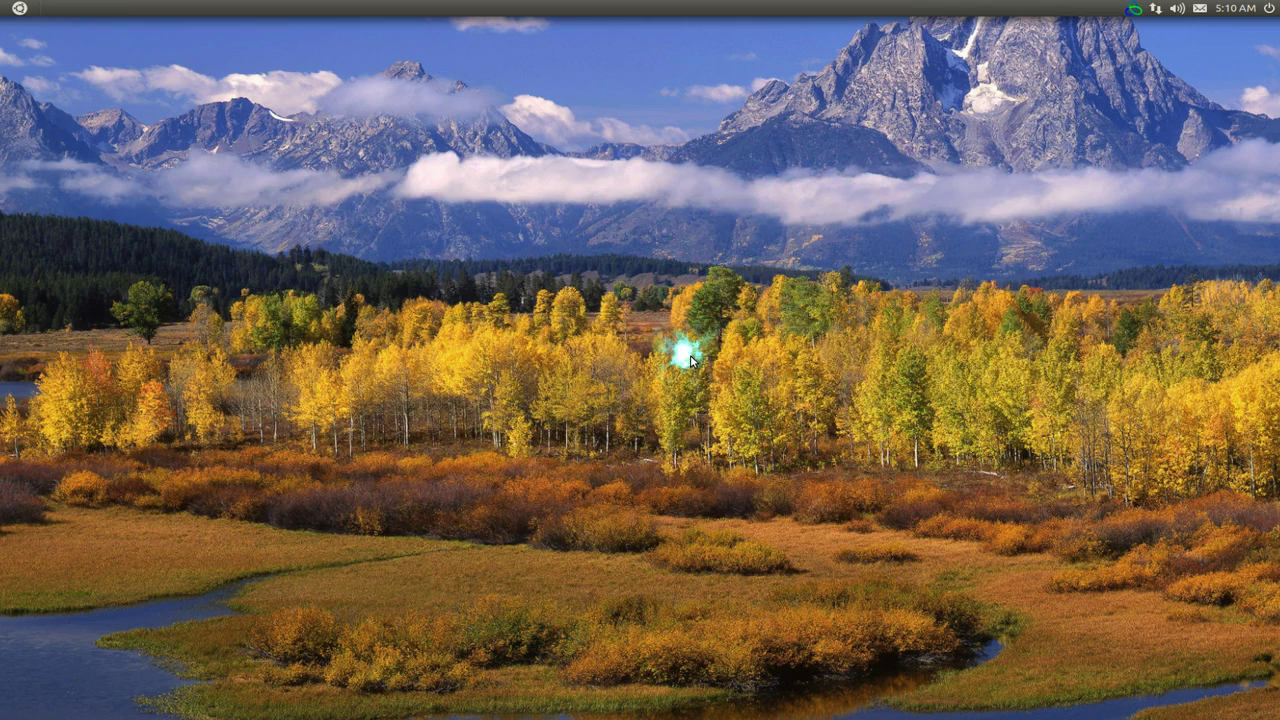
pyautogui.hotkey('alt', 'F2')
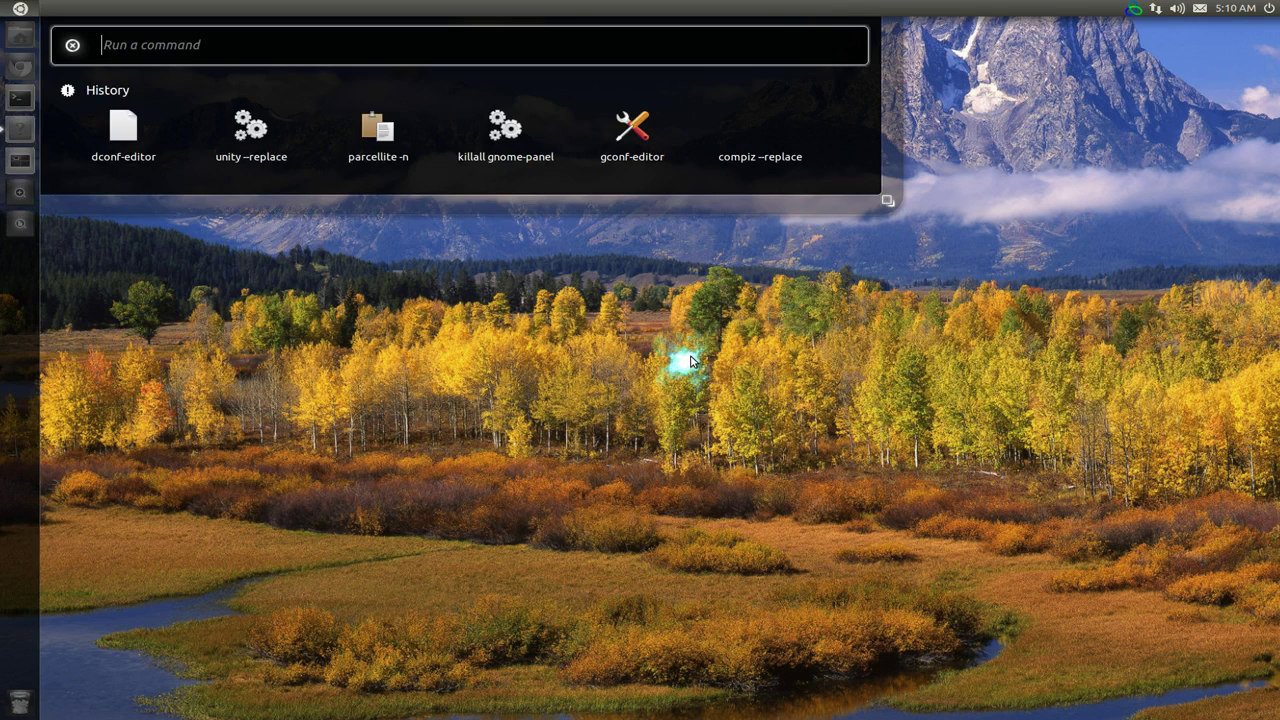
pyautogui.write('unity ')
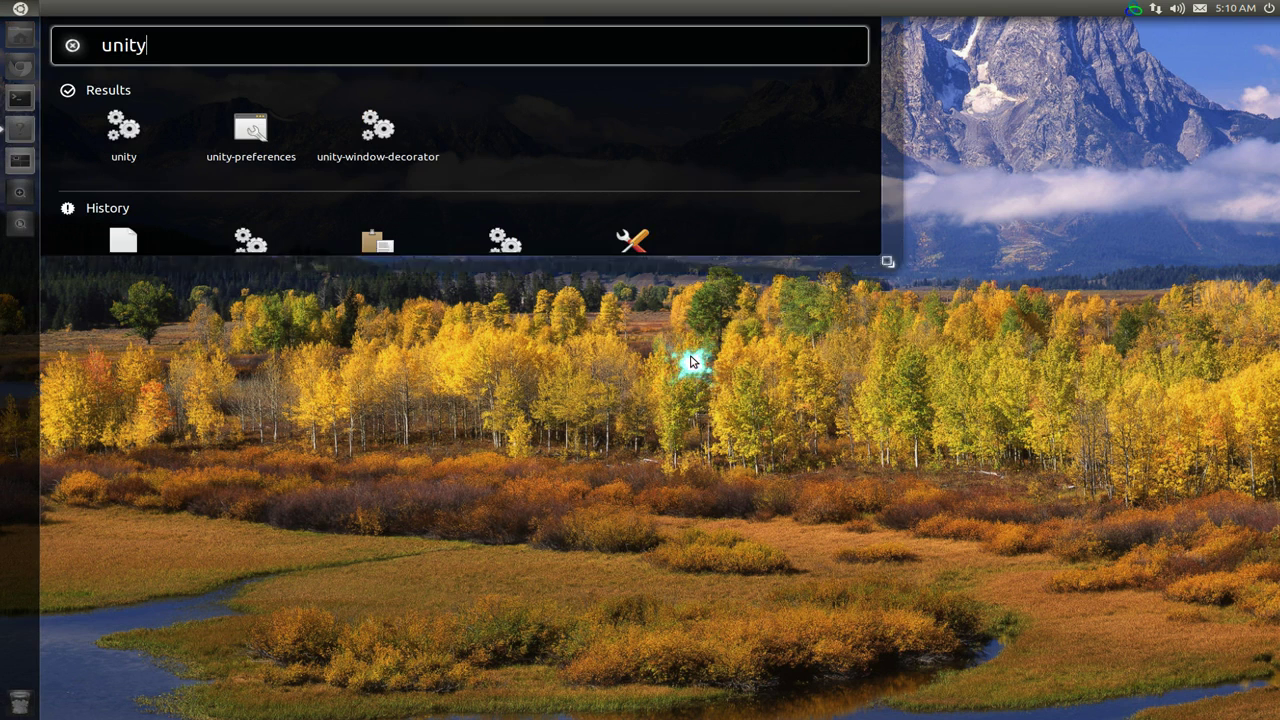
pyautogui.write('--replace')
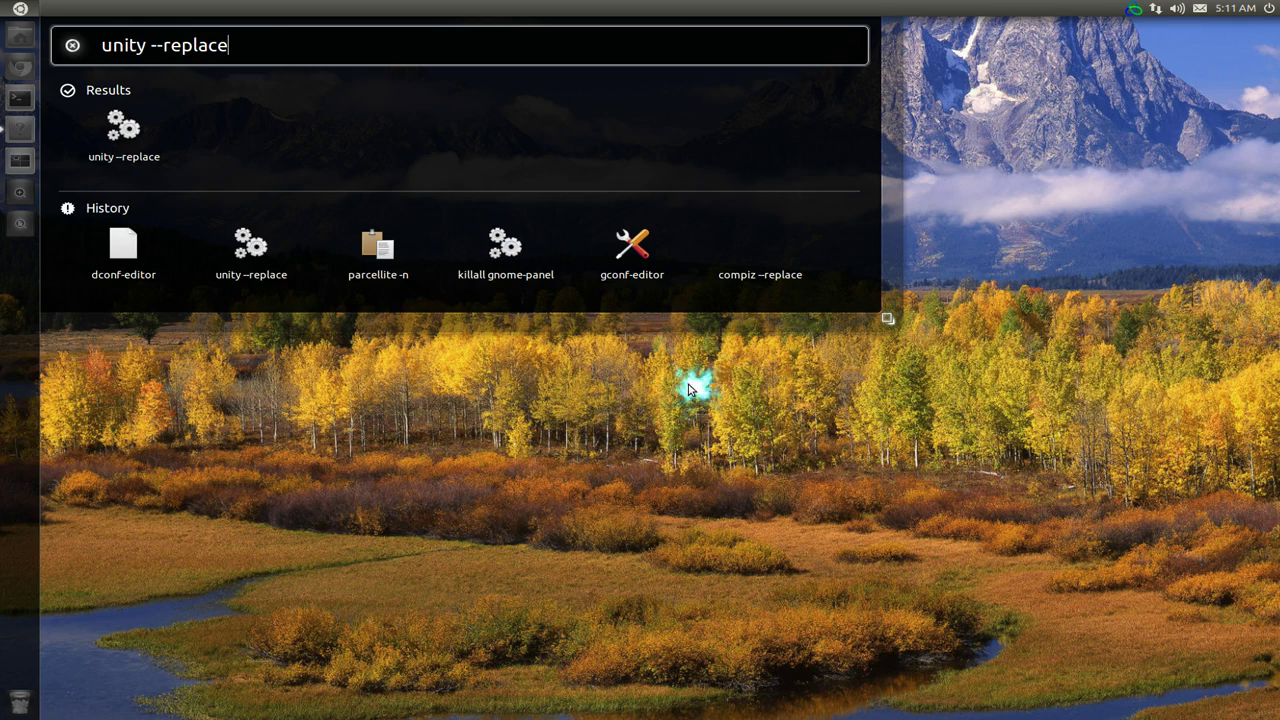
pyautogui.press('Return')
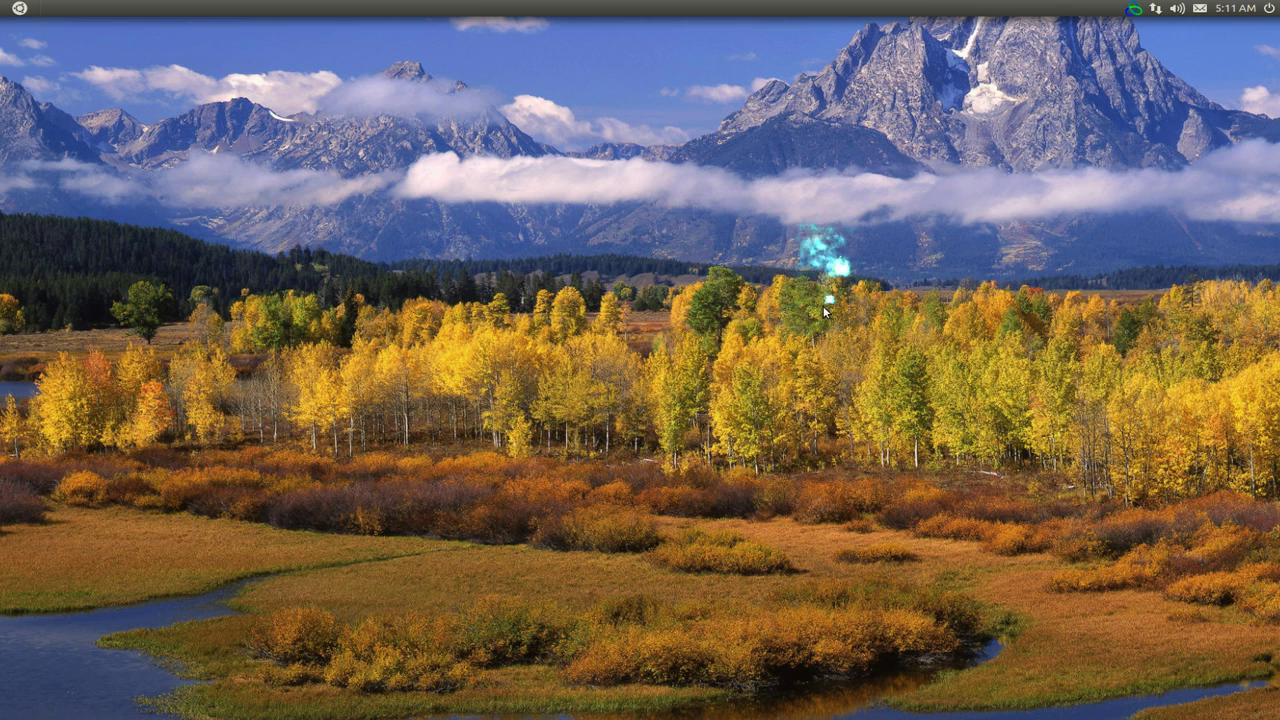